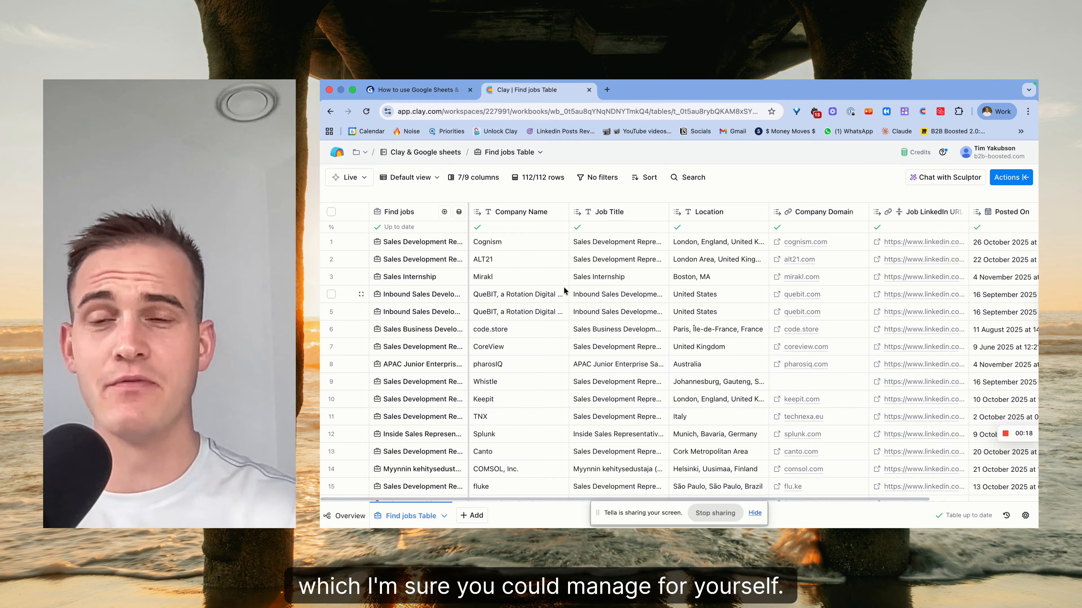
Search actions for 'goo' and pick the Google Sheets Lookup, Add, or Update Row enrichment.
click(1016, 178)
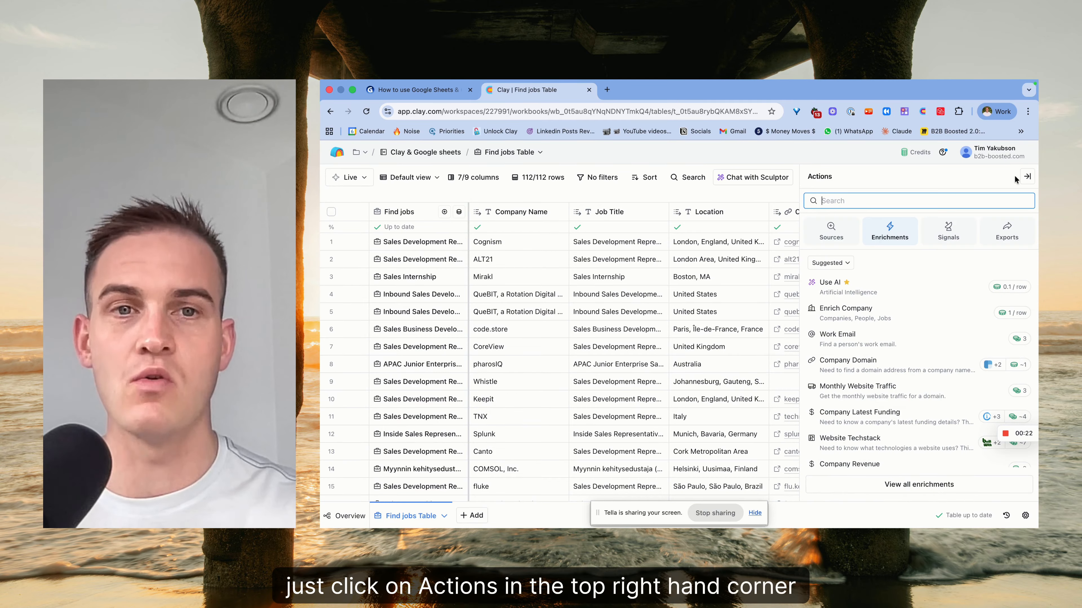
text(google sheets)
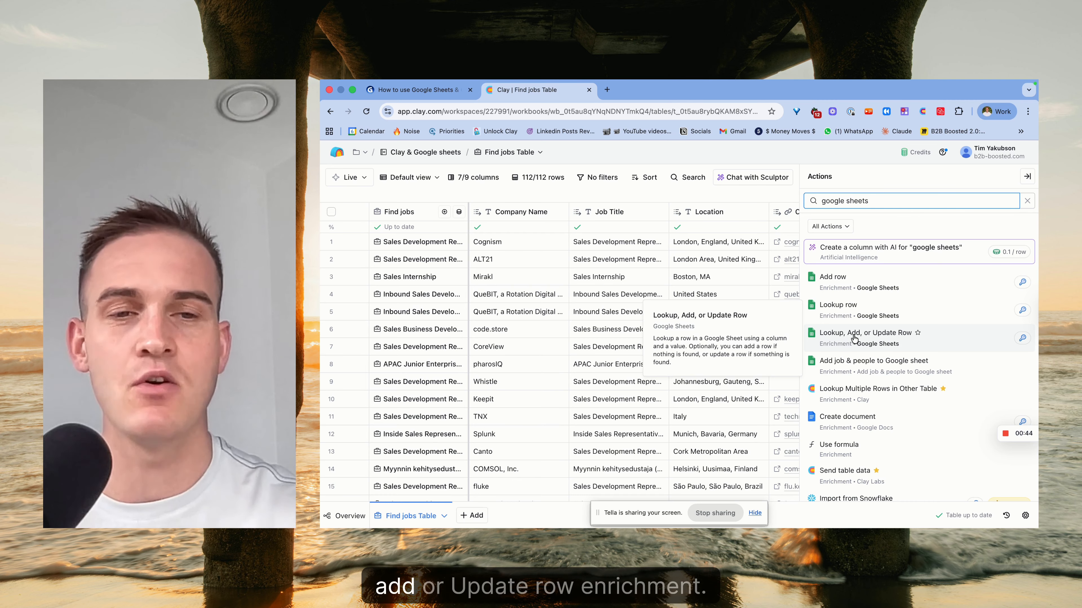
click(964, 341)
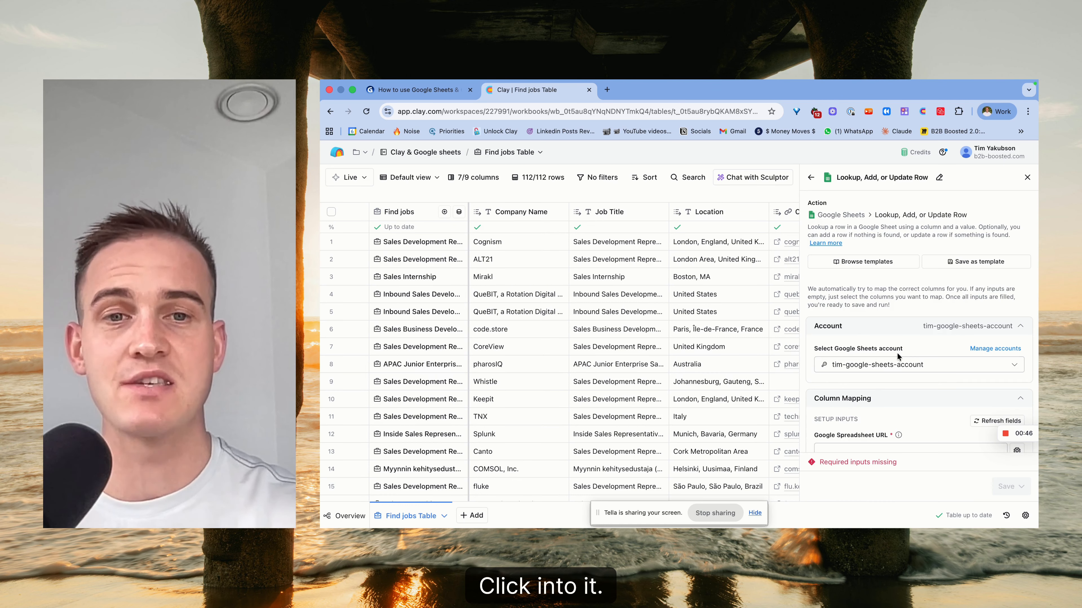
Review the connected Google Sheets accounts without adding one, then open a new browser tab.
click(995, 299)
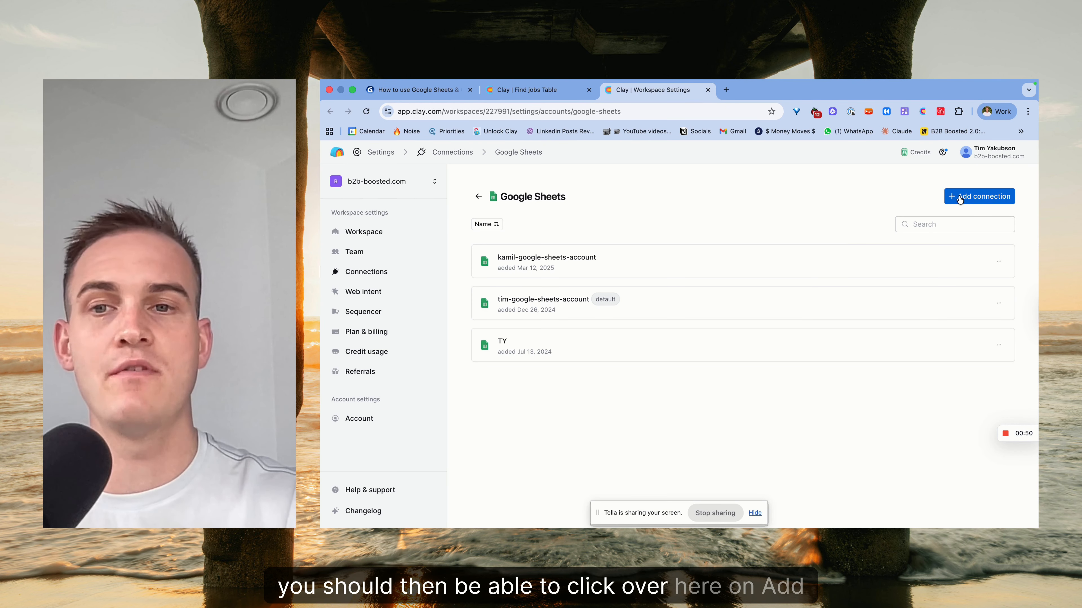
click(961, 199)
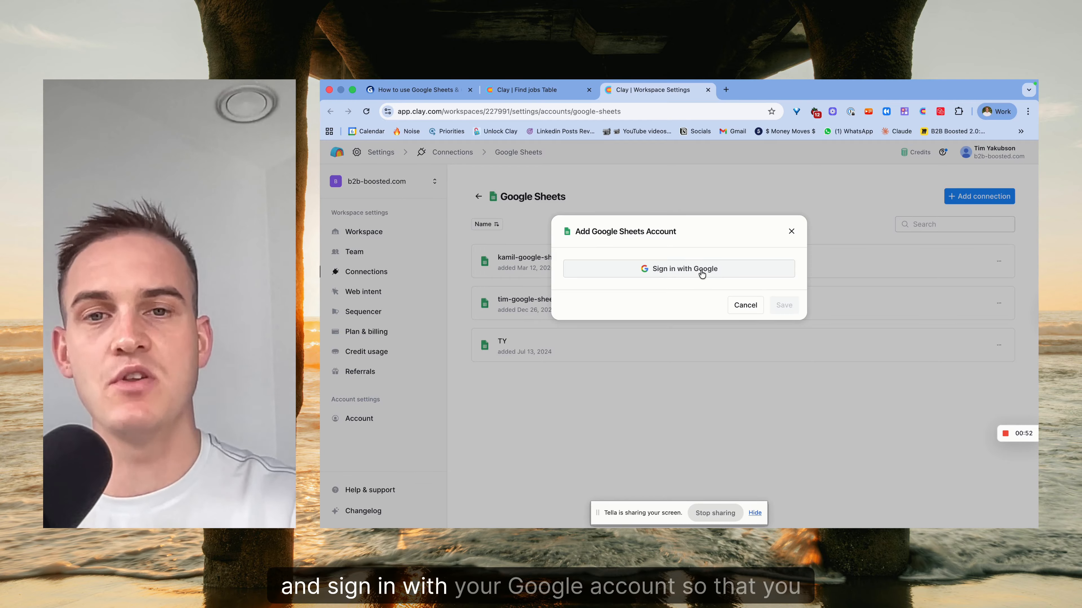
click(738, 312)
click(538, 90)
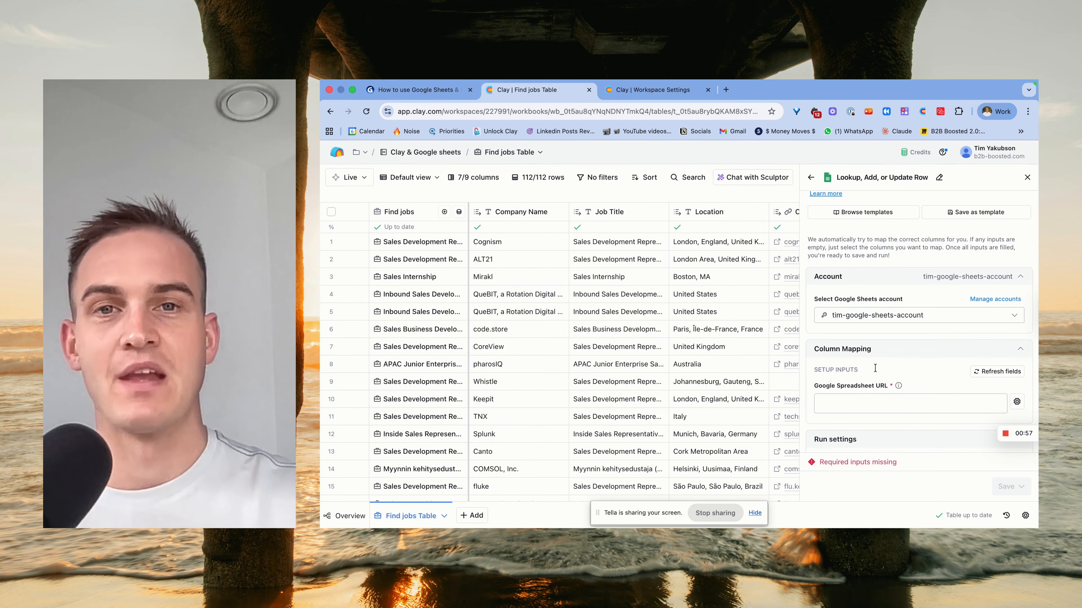
click(726, 91)
Create a blank spreadsheet via sheets.new and name it 'test'.
text(sheets.new)
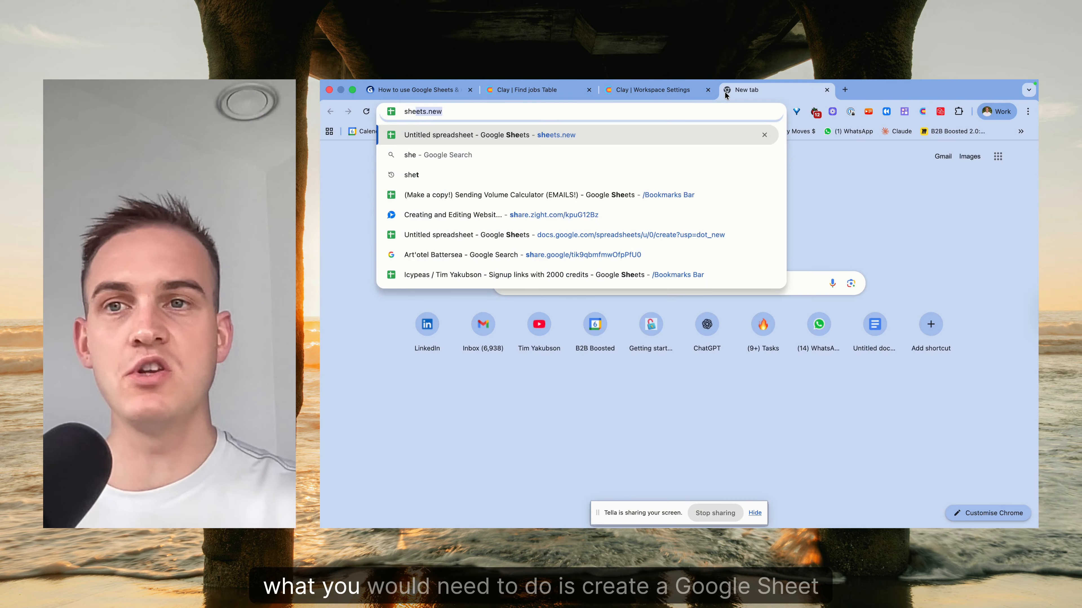
key(Return)
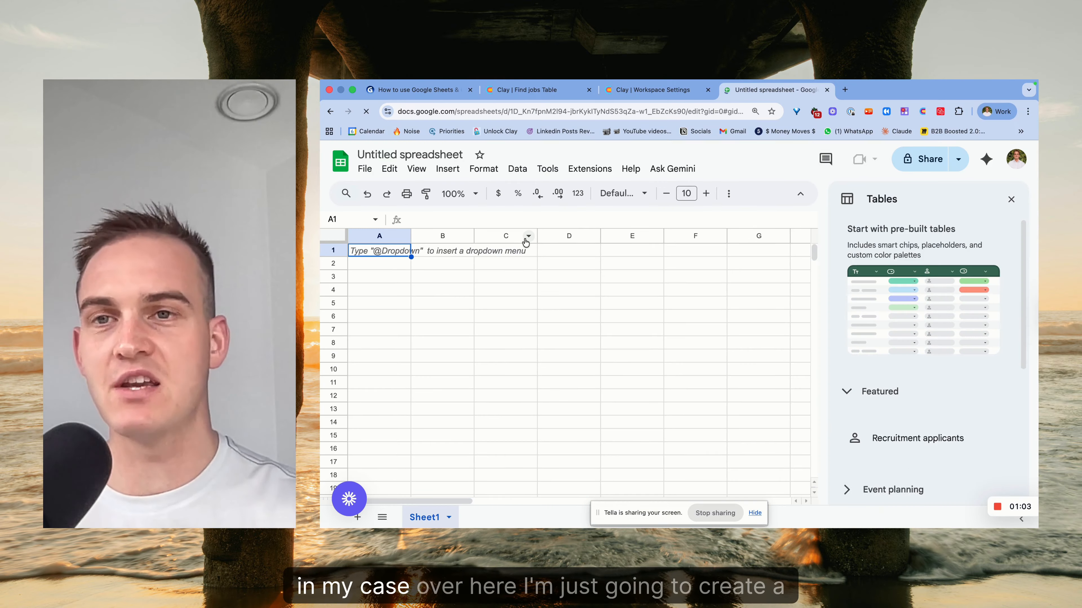
click(380, 158)
text(test)
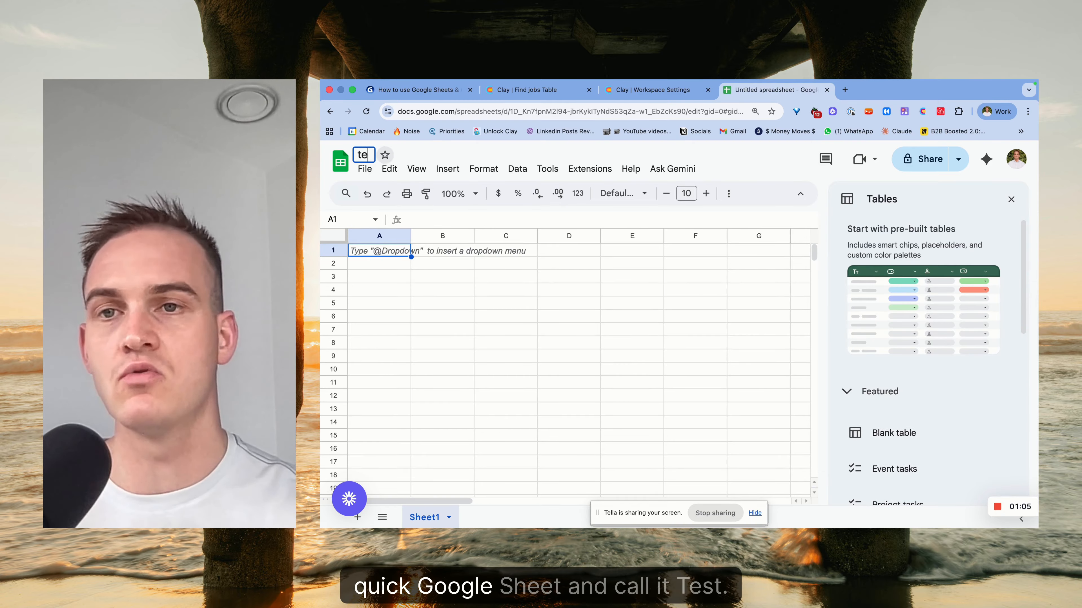
key(Return)
Enter the headers Job title, Location and Job listing url in A1:C1.
click(378, 254)
text(Job title)
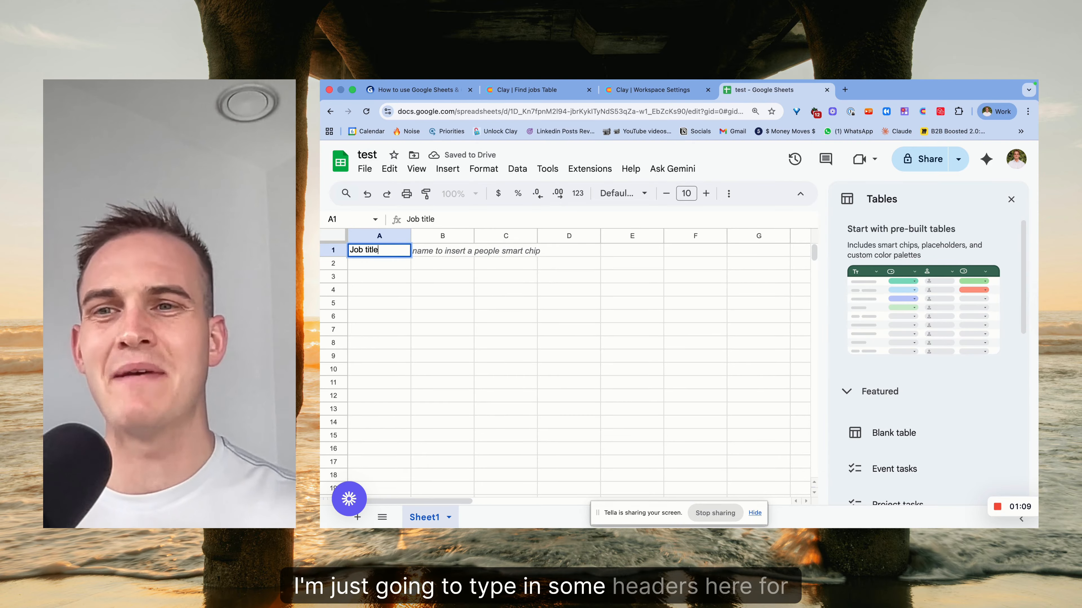
key(Tab)
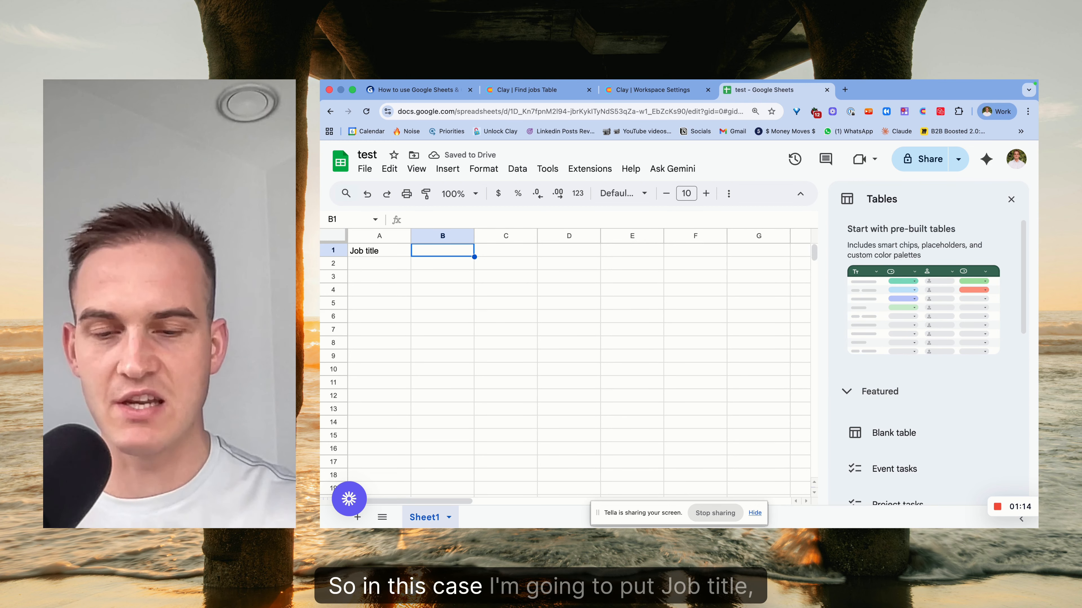
text(Location)
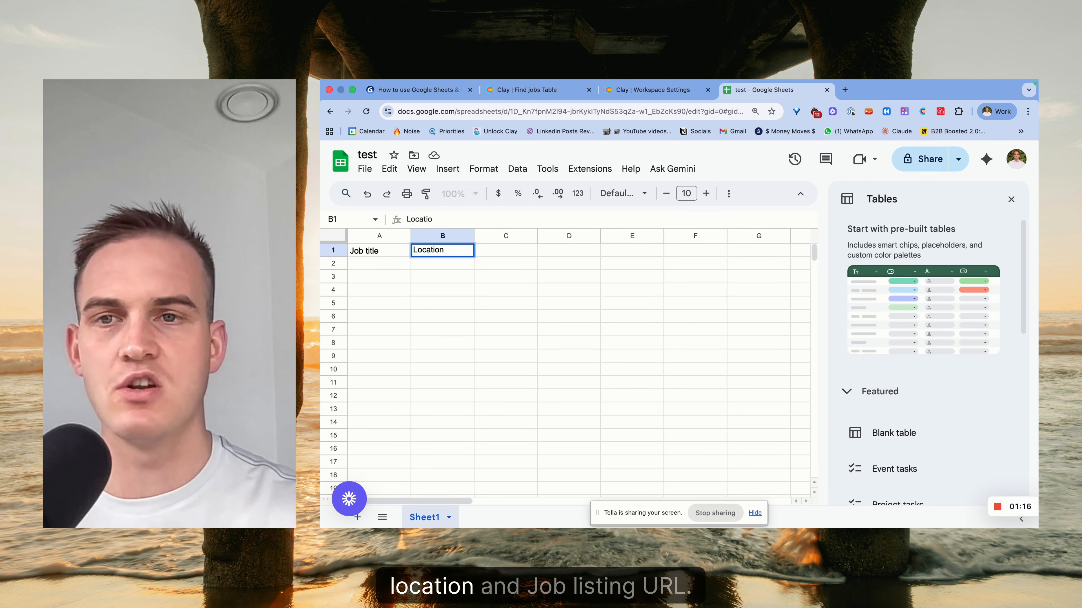
key(Tab)
text(Job listing url)
key(Return)
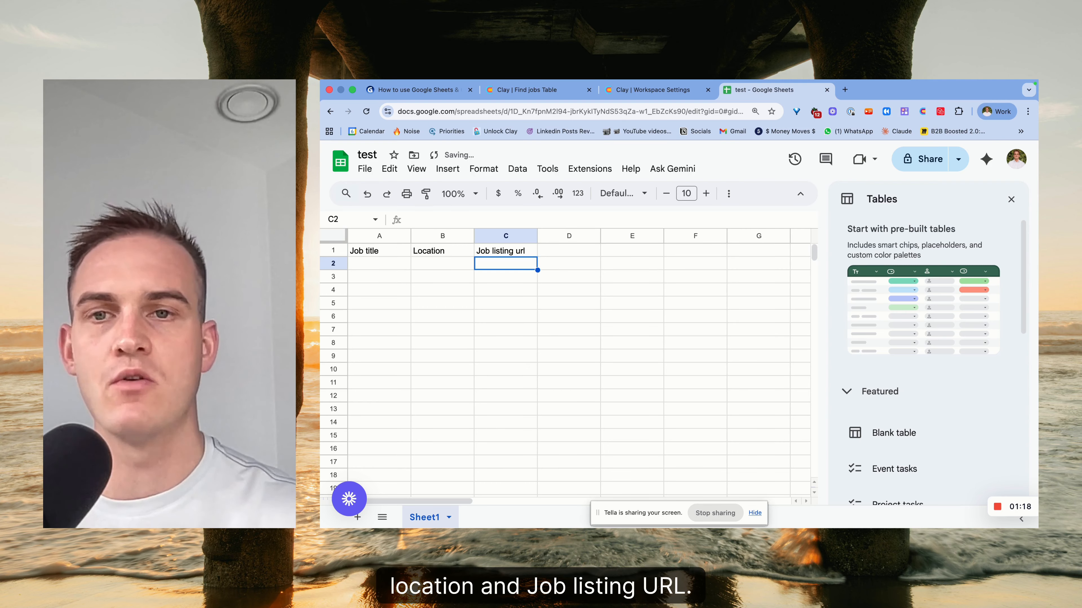
Copy the test spreadsheet's web address and return to the Clay table.
click(496, 115)
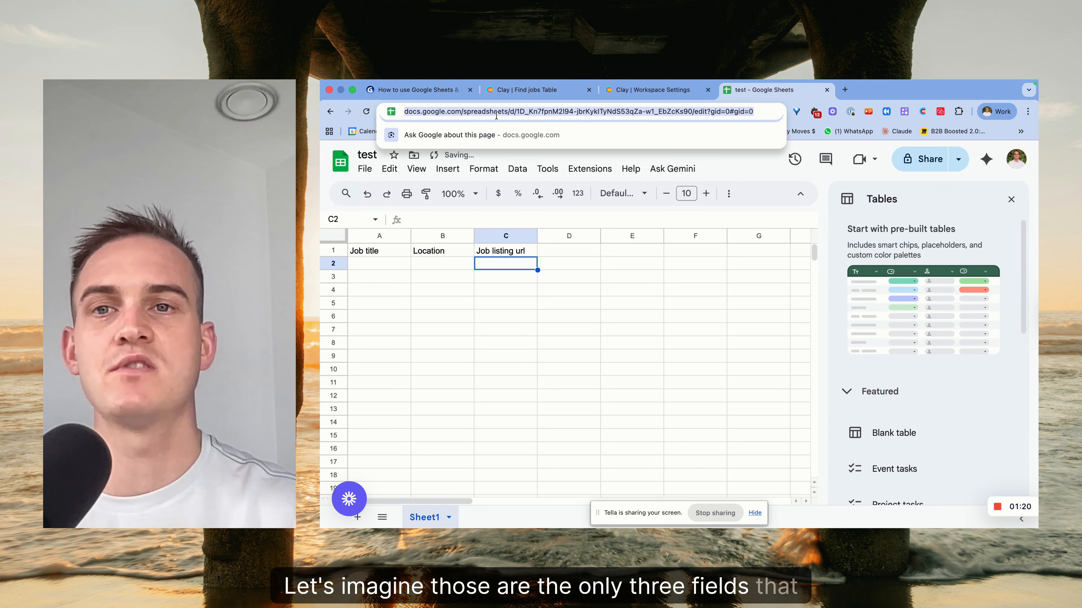
drag(566, 251, 566, 263)
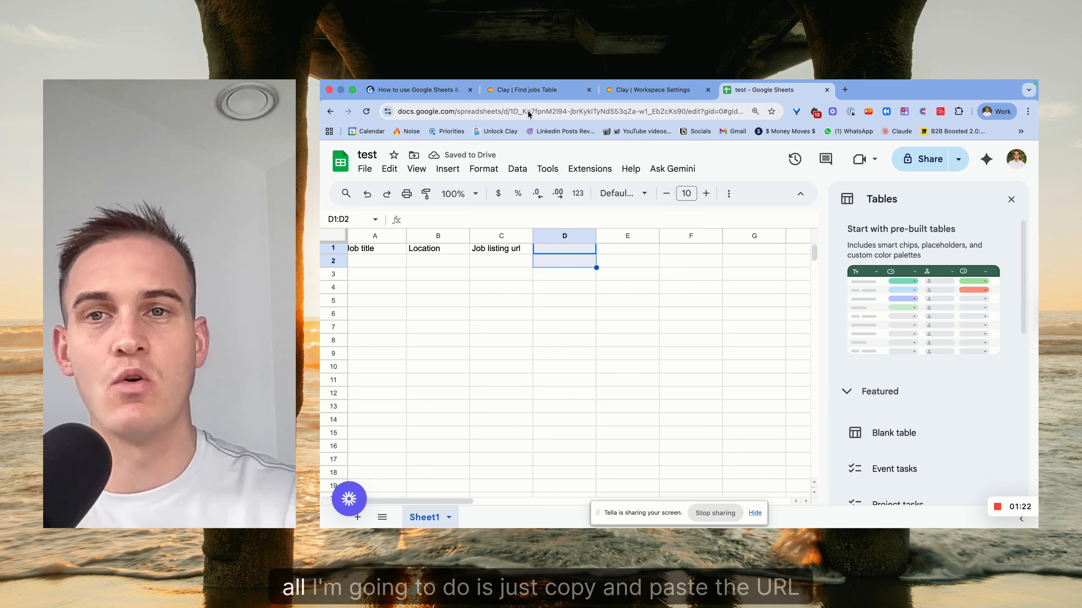
click(528, 113)
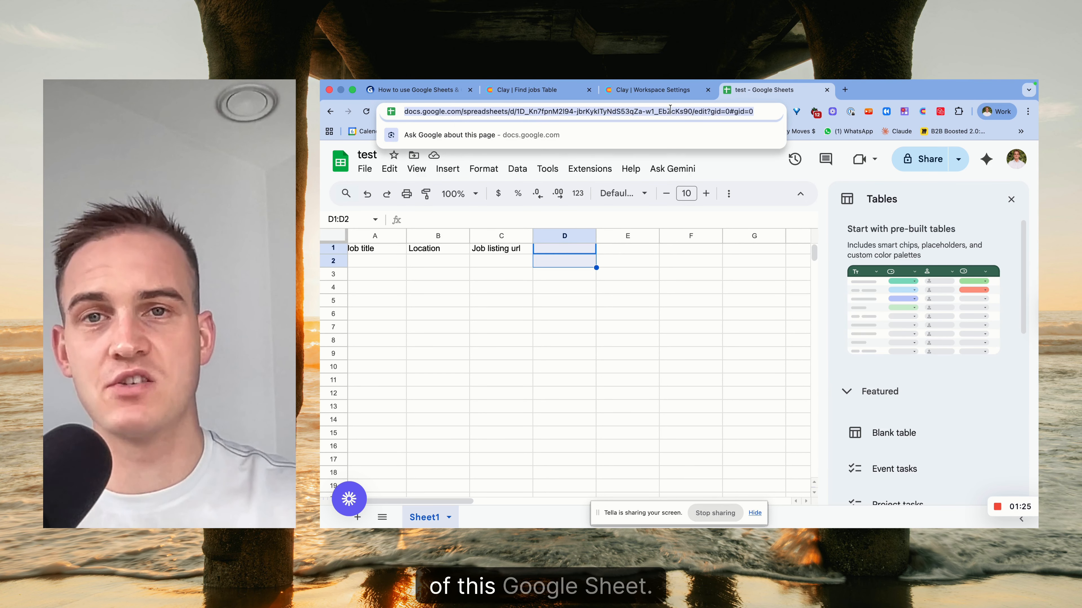
click(654, 93)
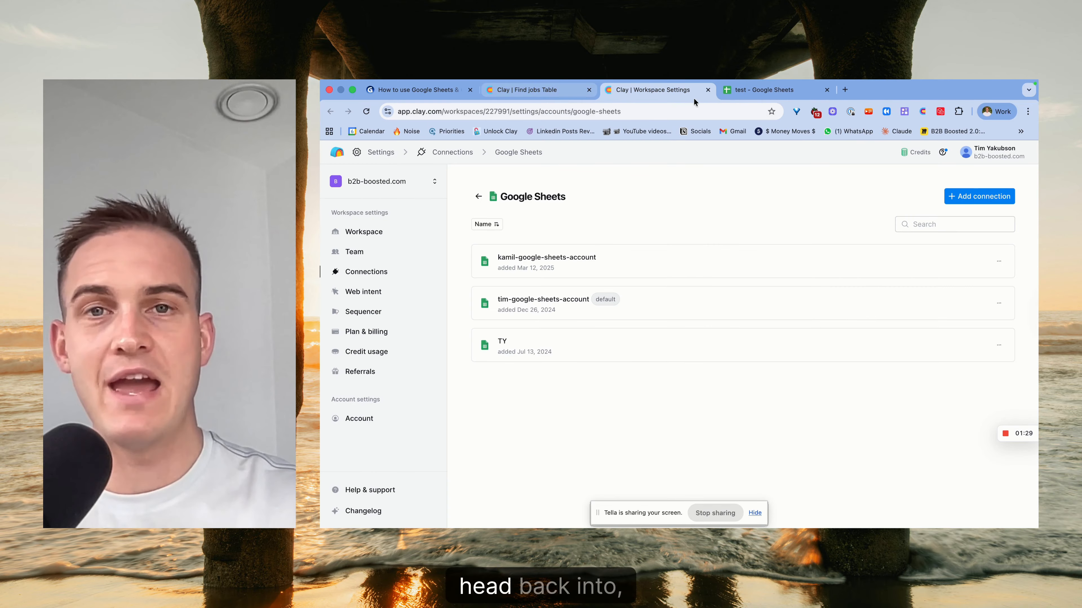
click(707, 89)
Paste the test spreadsheet URL into Clay and choose Sheet1 as the sheet.
click(869, 405)
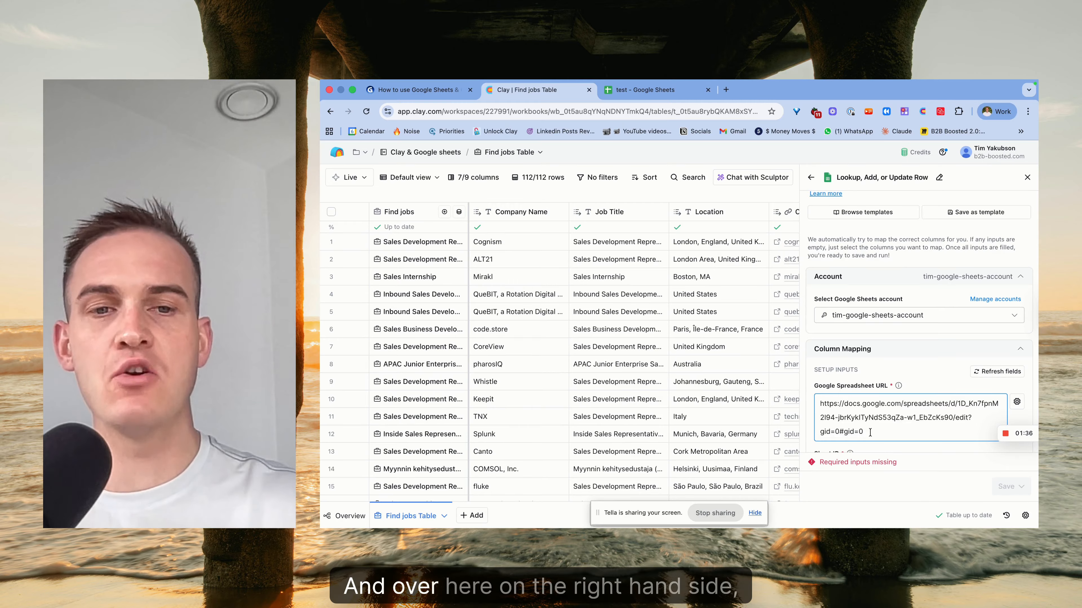
key(super+a)
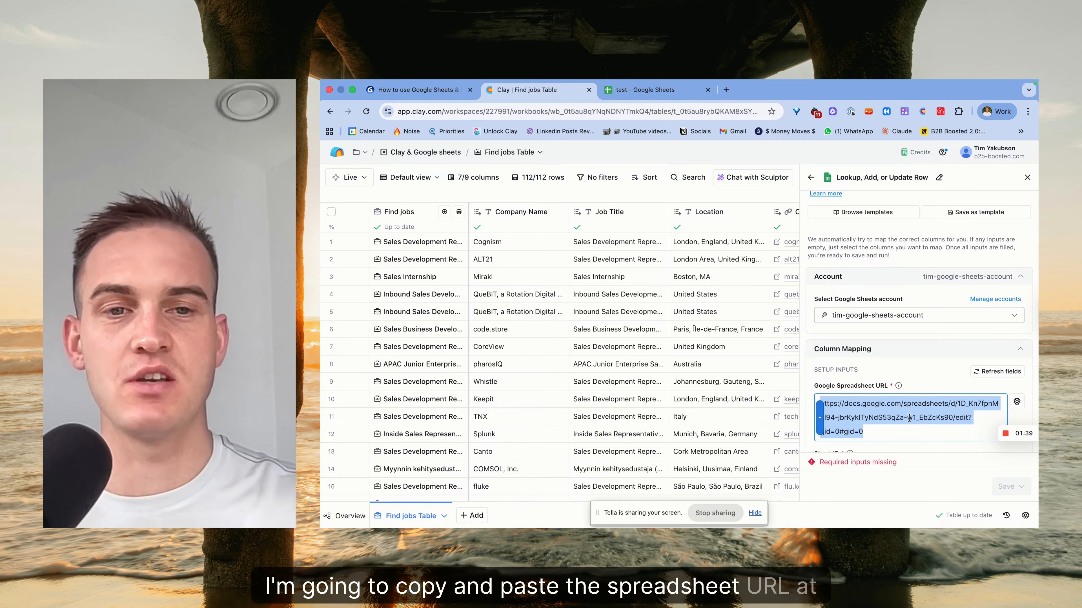
scroll(909, 418, down, 3)
click(899, 407)
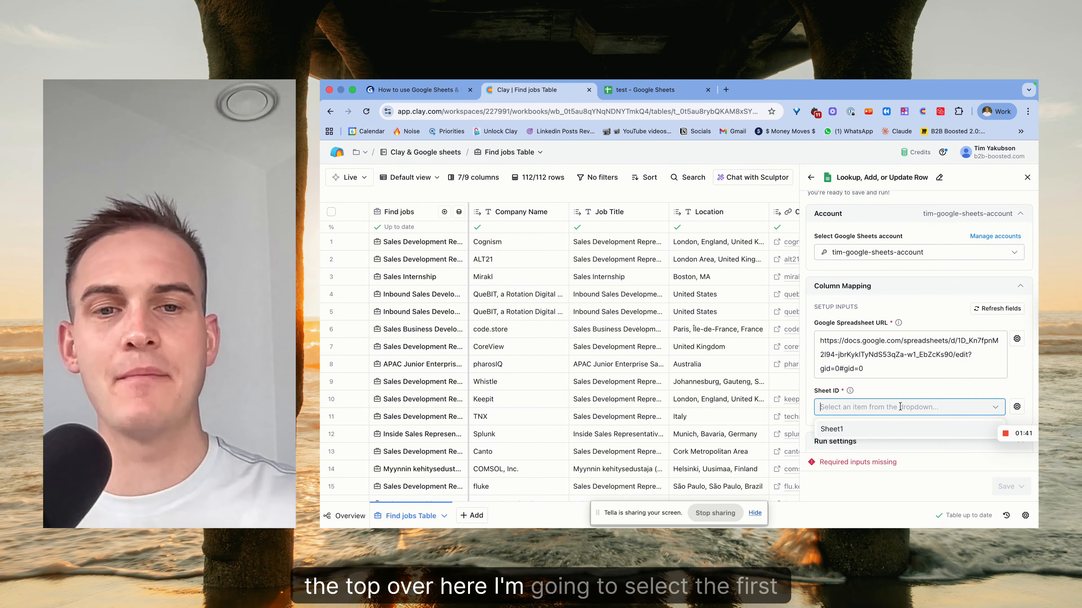
click(881, 431)
Set the Lookup Column to Job listing url.
scroll(879, 406, down, 2)
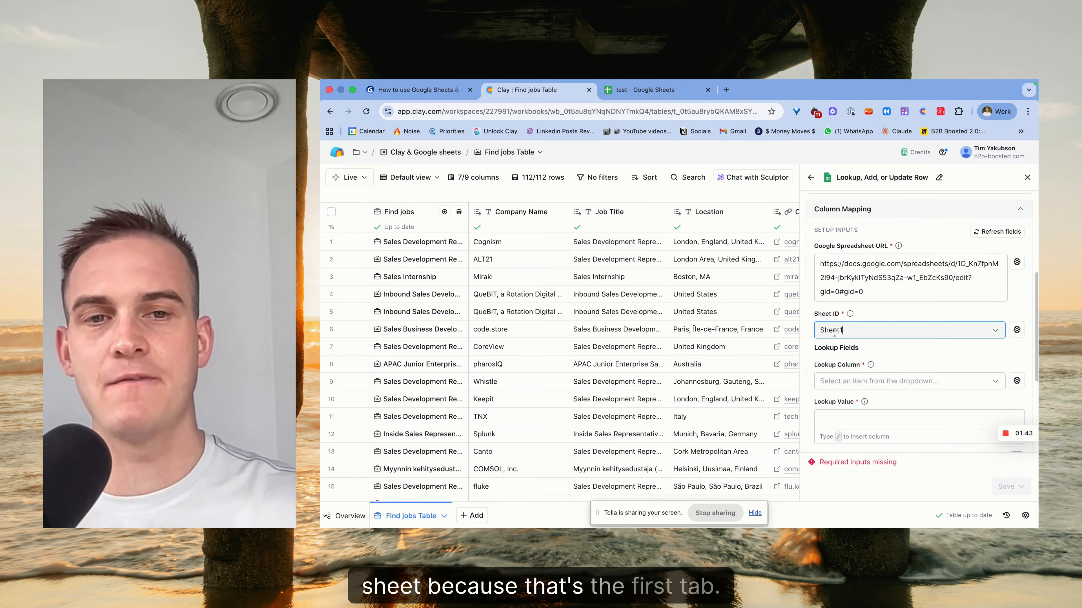
click(929, 381)
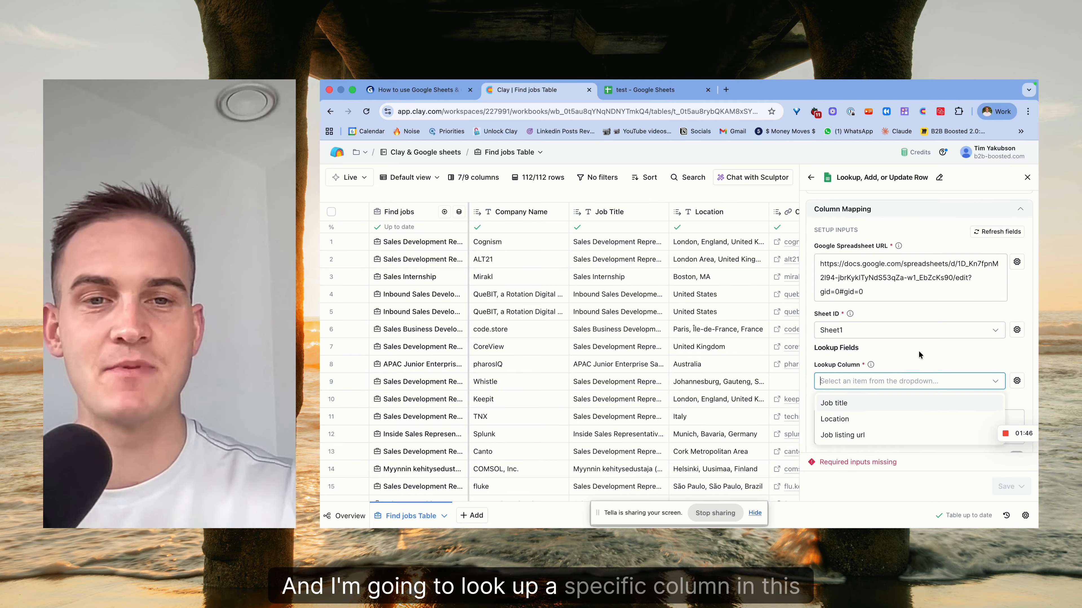
click(905, 355)
scroll(905, 354, down, 1)
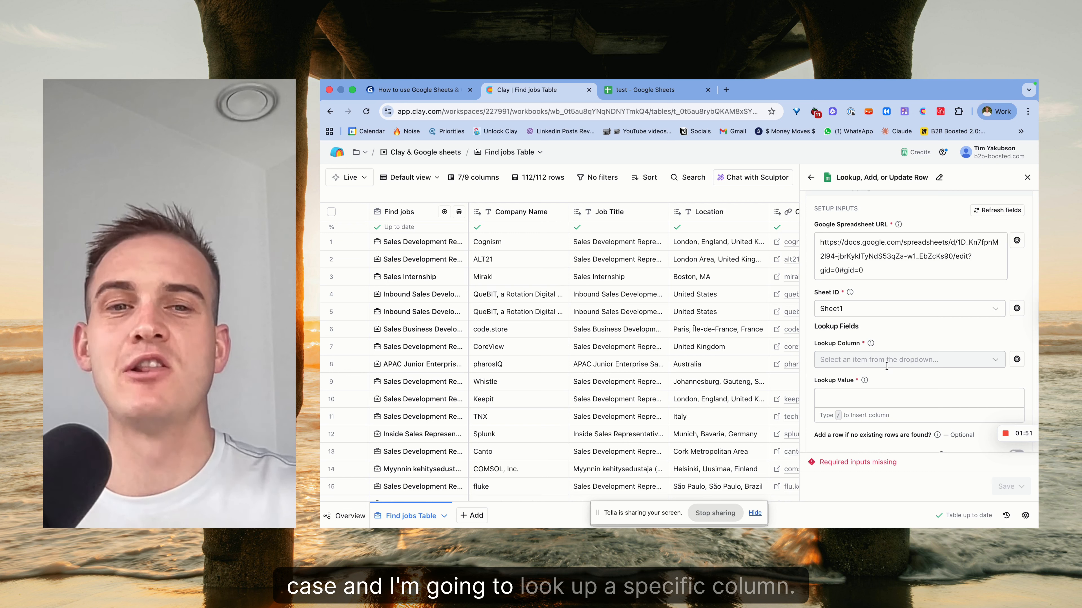
click(880, 362)
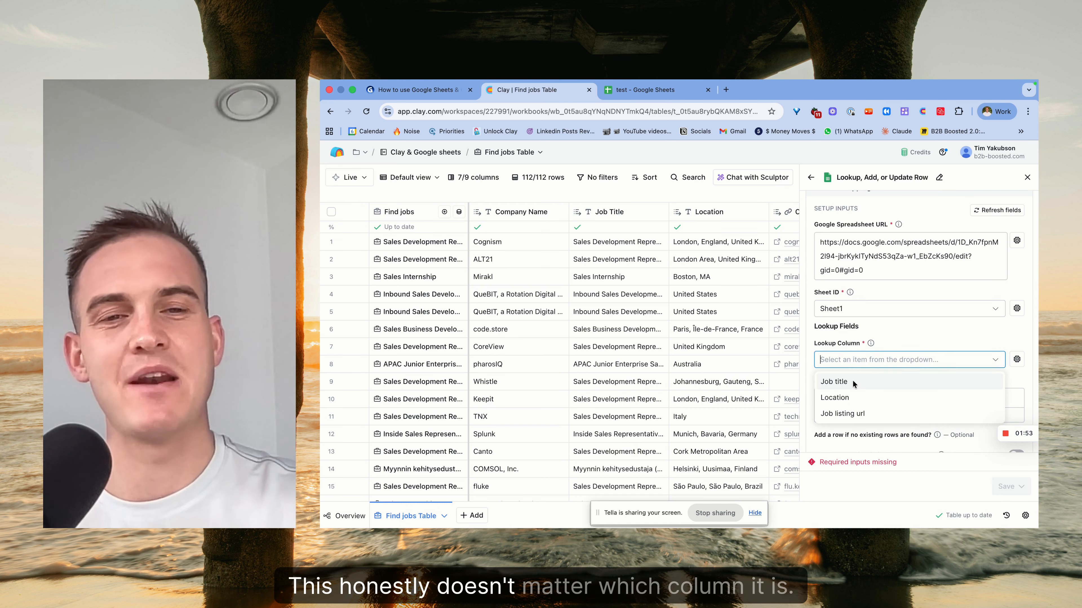
click(874, 412)
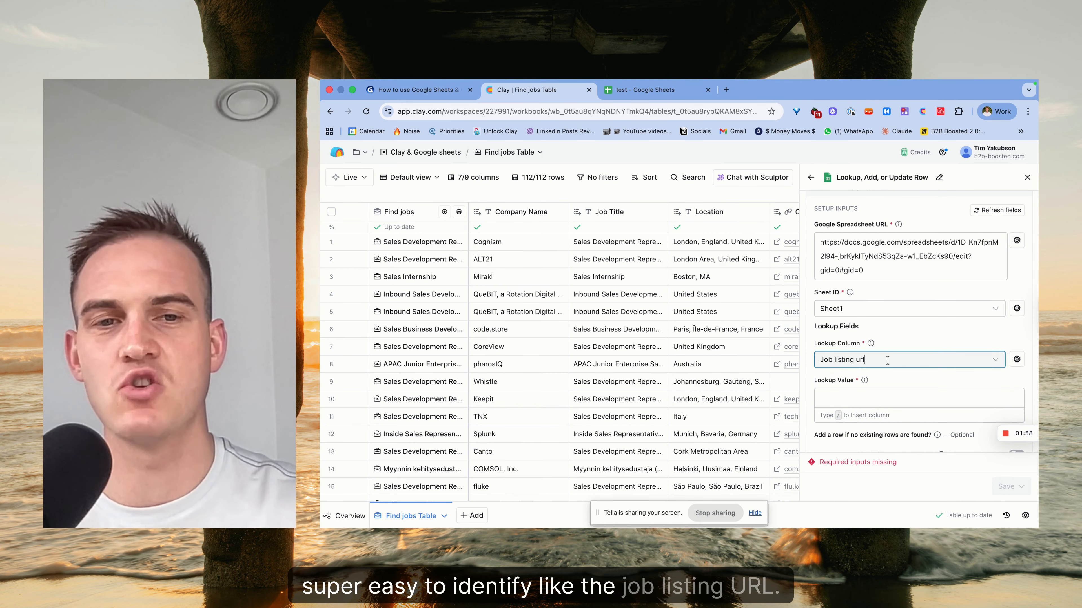
Insert the Job LinkedIn URL column as the Lookup Value.
click(894, 399)
text(/)
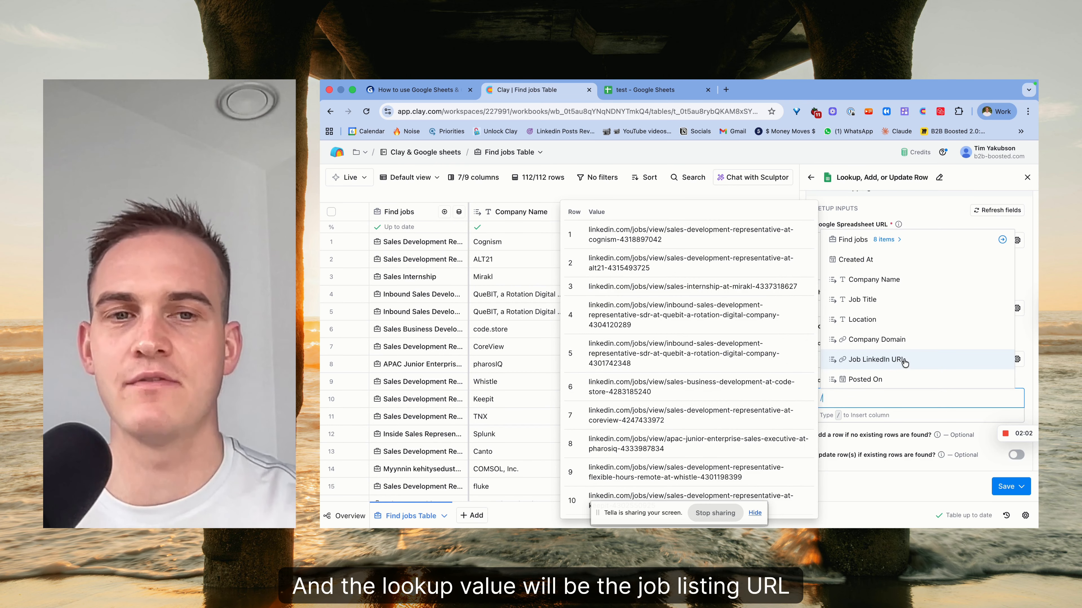
click(904, 361)
scroll(898, 413, down, 3)
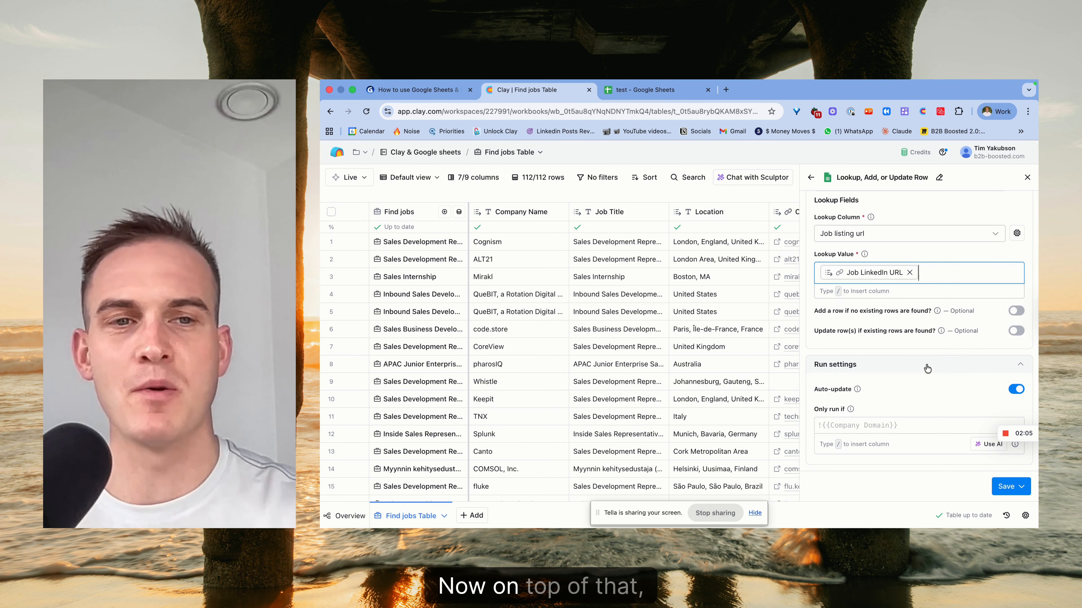
drag(860, 310, 877, 311)
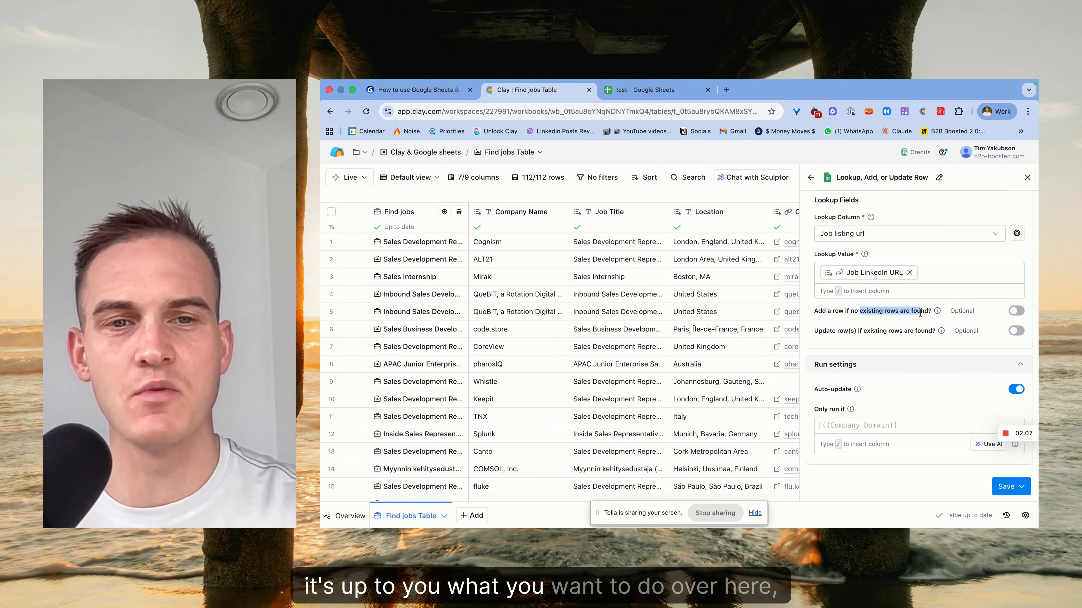
Switch on 'Add a row if no existing rows are found?' and 'Update row(s) if existing rows are found?'.
drag(936, 330, 883, 331)
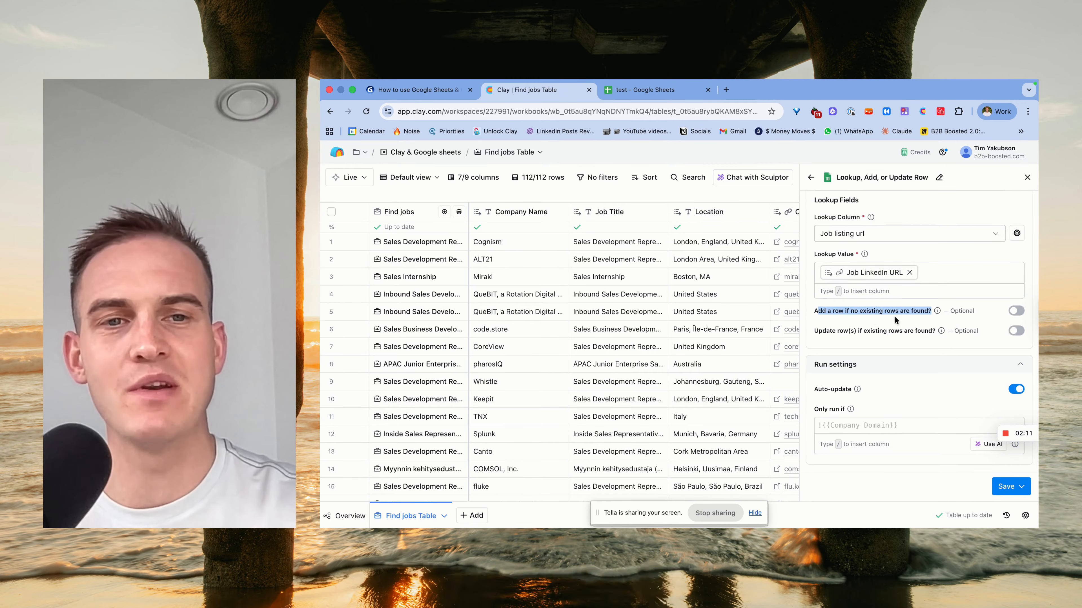
click(1017, 314)
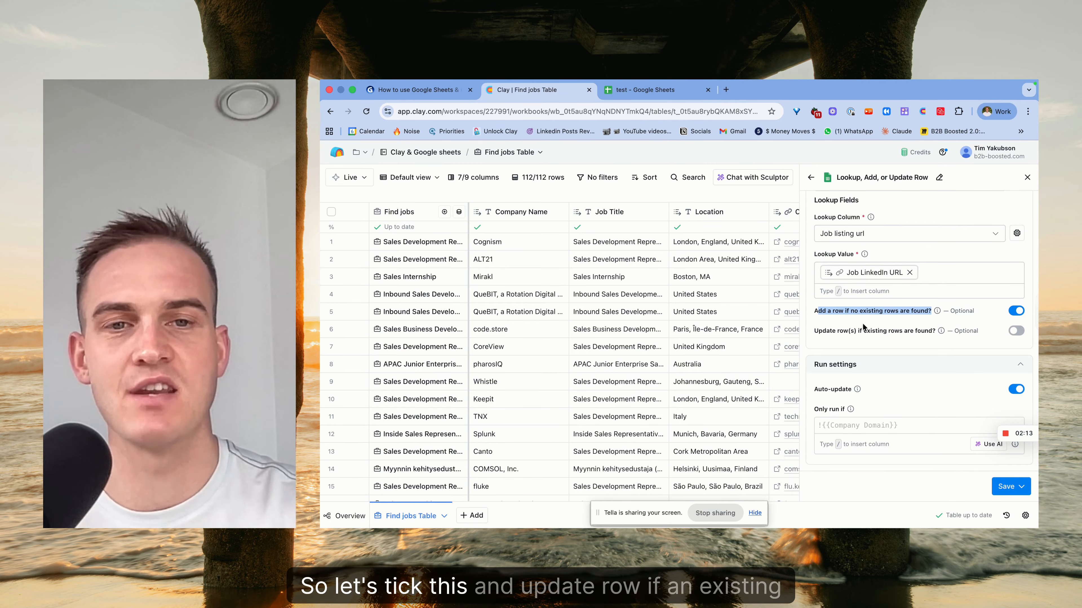
drag(829, 331, 872, 332)
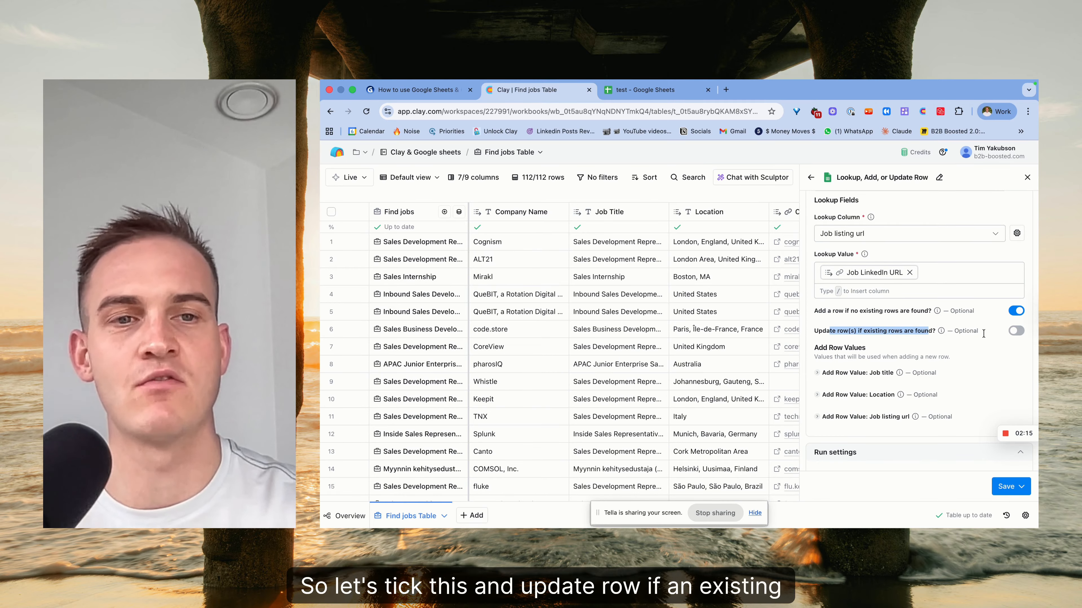
scroll(986, 326, up, 2)
scroll(987, 326, down, 4)
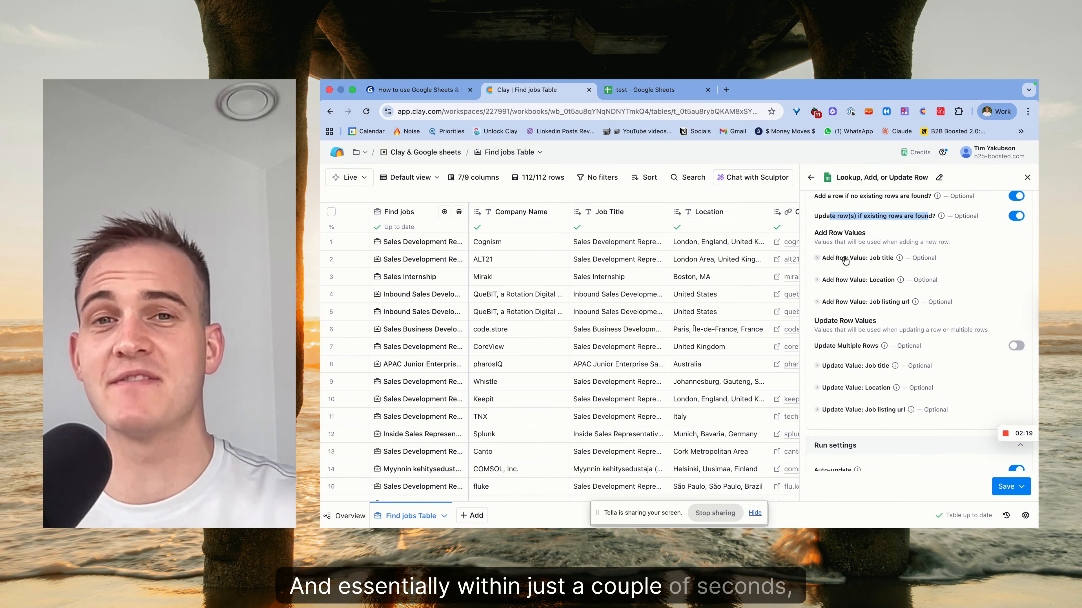
Map the new row's Job title value to the Job Title column.
click(846, 259)
click(862, 318)
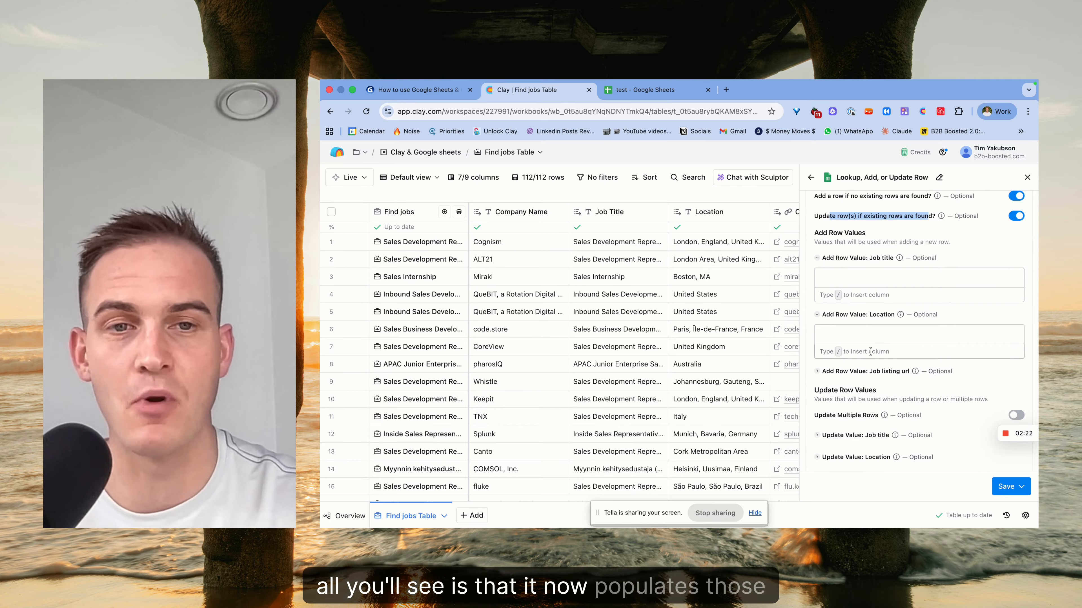
click(881, 374)
click(871, 277)
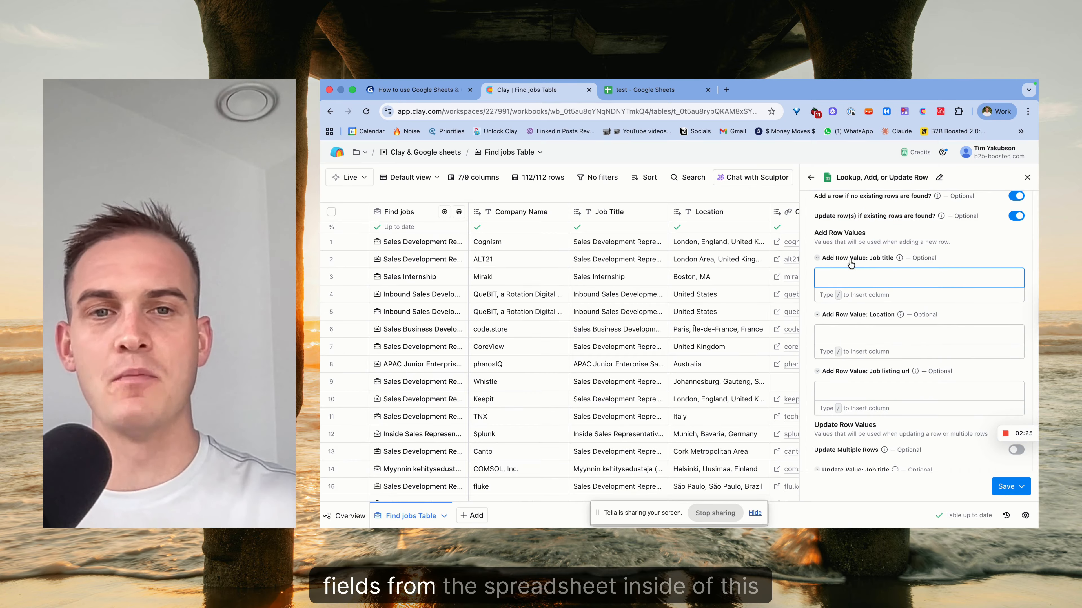
click(851, 260)
click(859, 261)
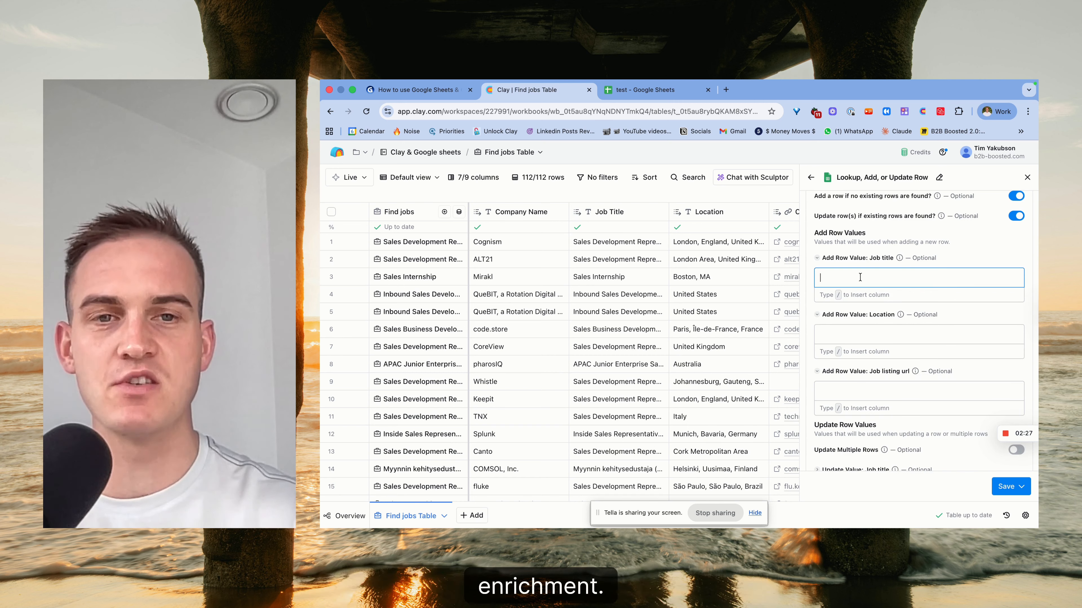
text(/)
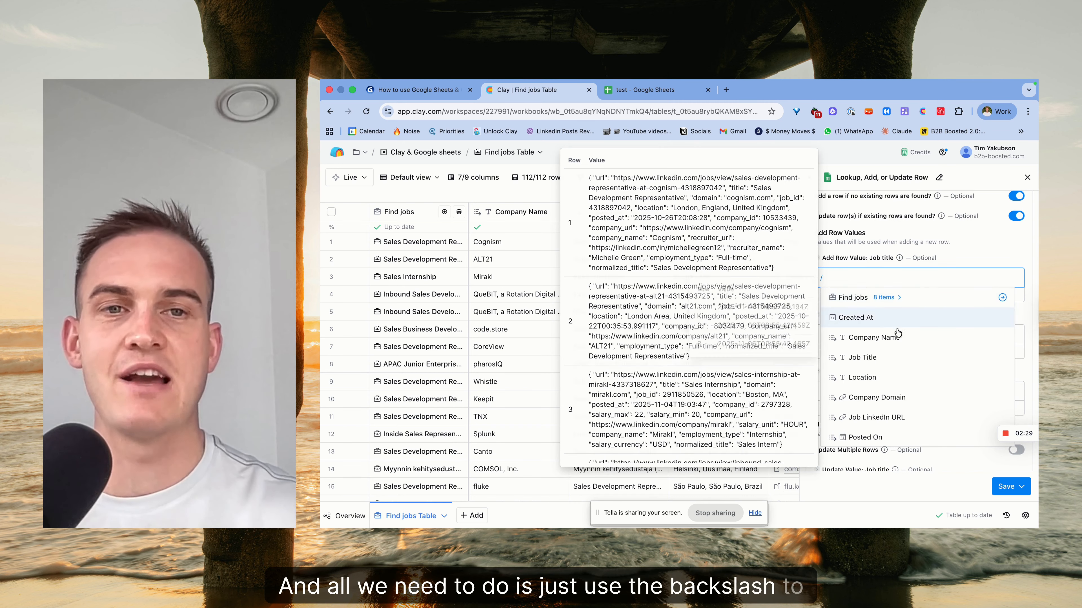
click(906, 358)
Map the new row's Location to location and Job listing url to Job LinkedIn URL.
click(916, 336)
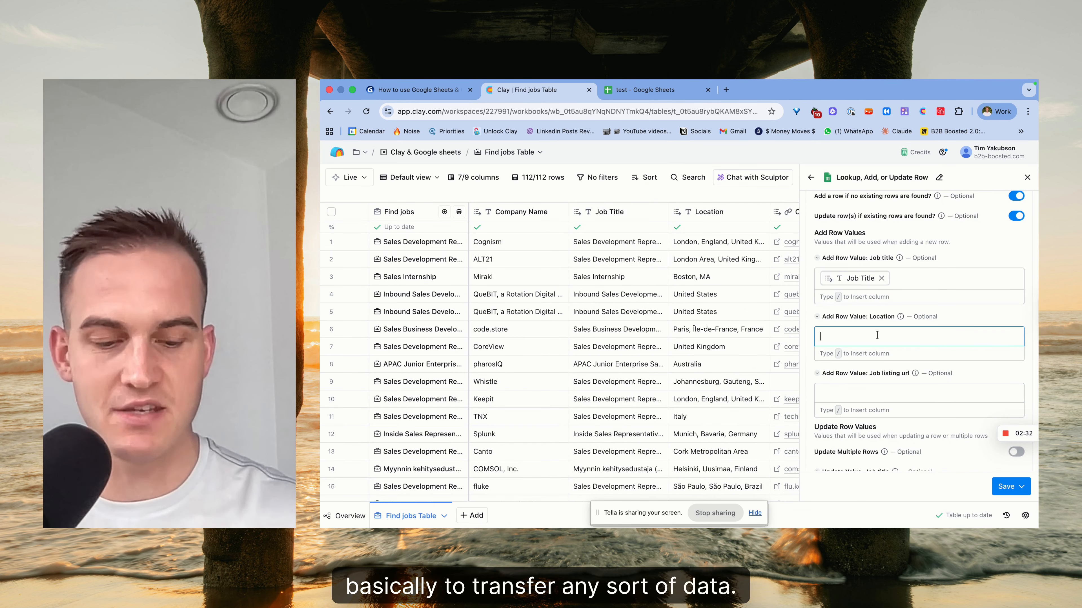
text(/loc)
click(861, 376)
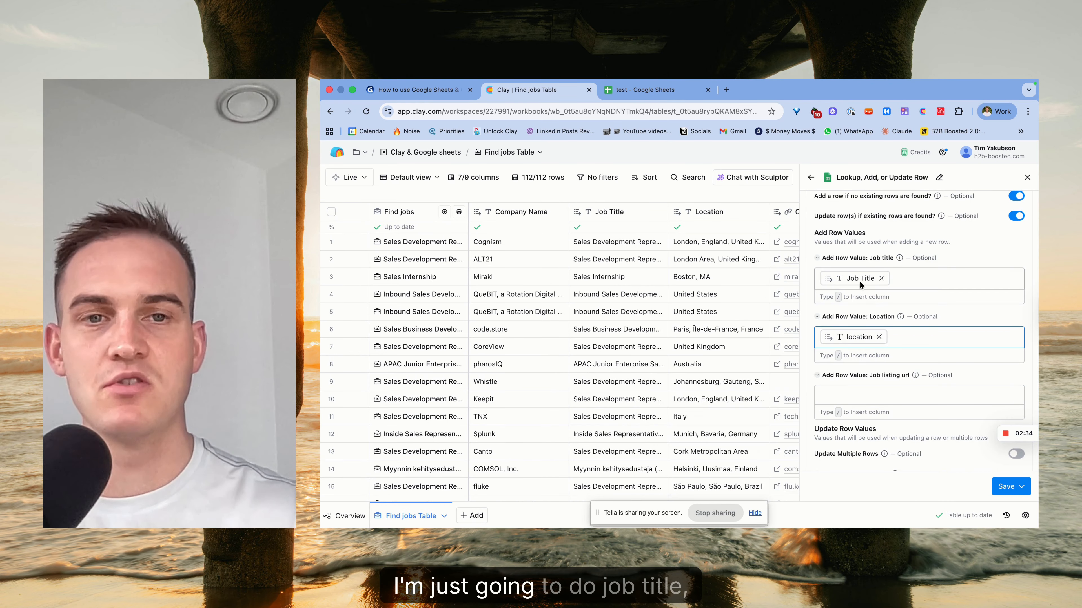
click(848, 389)
text(/)
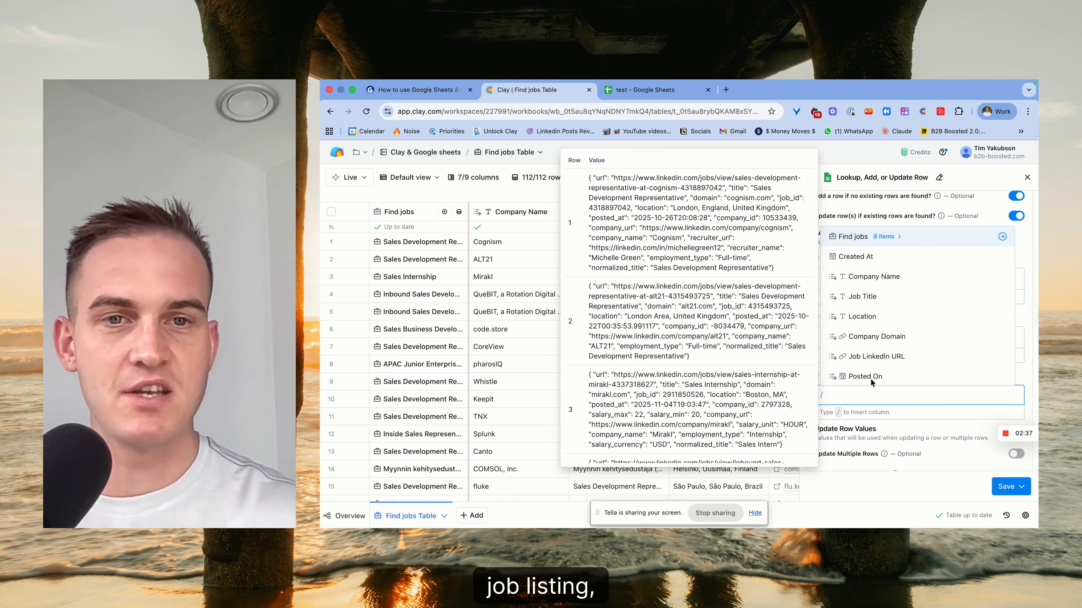
click(889, 354)
Start filling the Job title update value by searching columns for 'jo'.
scroll(889, 353, down, 4)
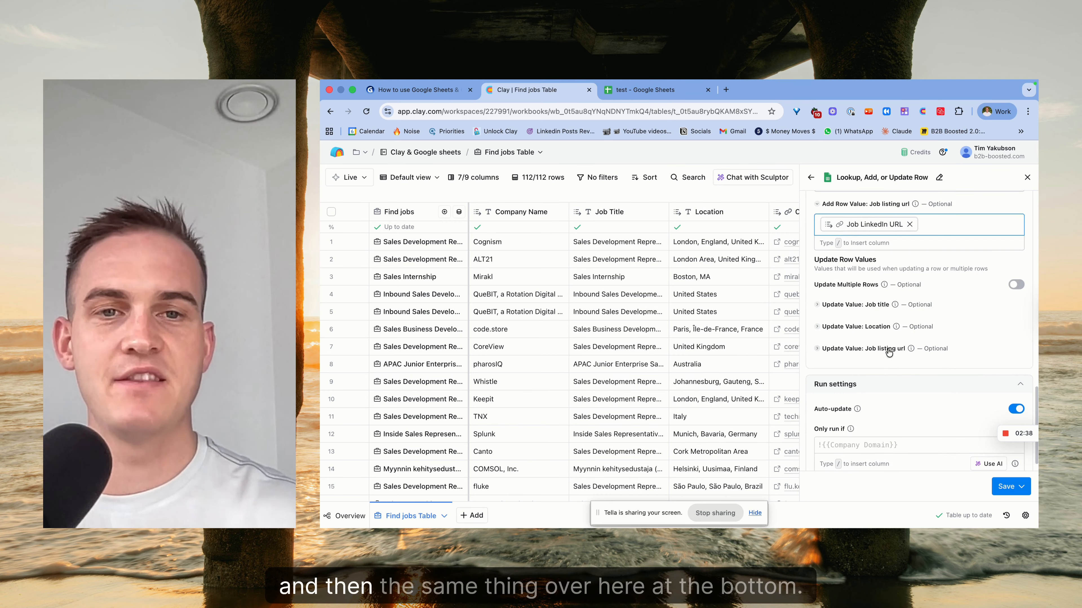
click(854, 305)
text(/jo)
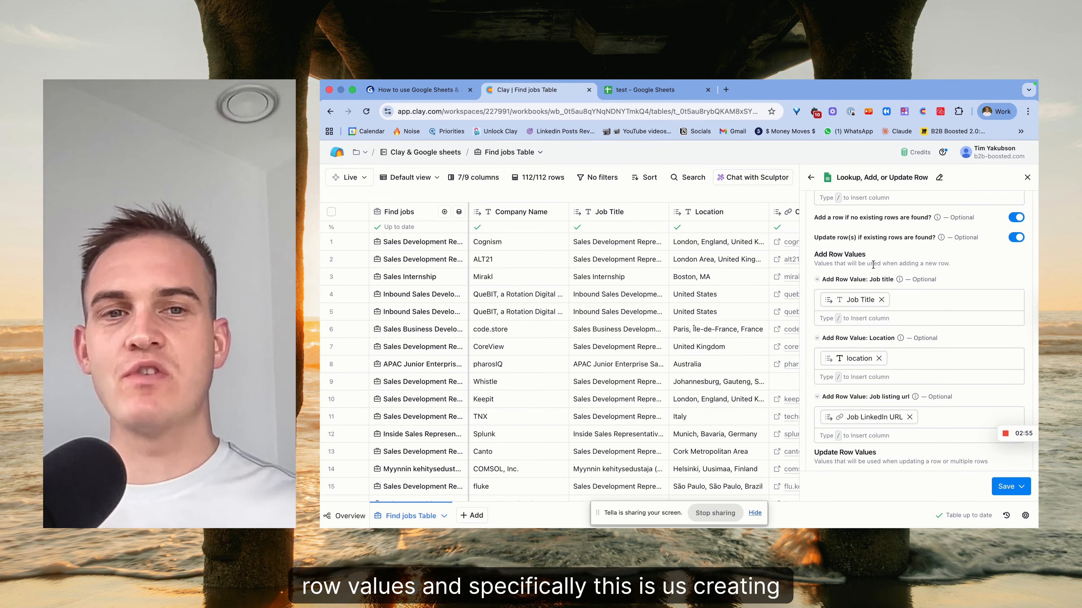
Set the Location update value to the Location column and search '/job' for the URL value.
scroll(958, 267, down, 5)
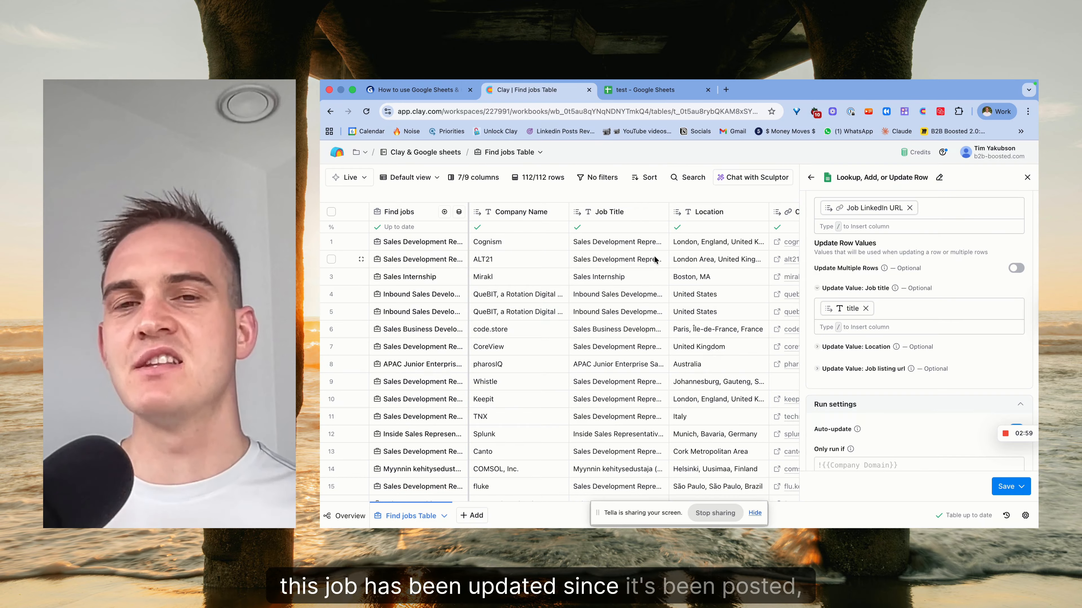
click(856, 347)
click(872, 362)
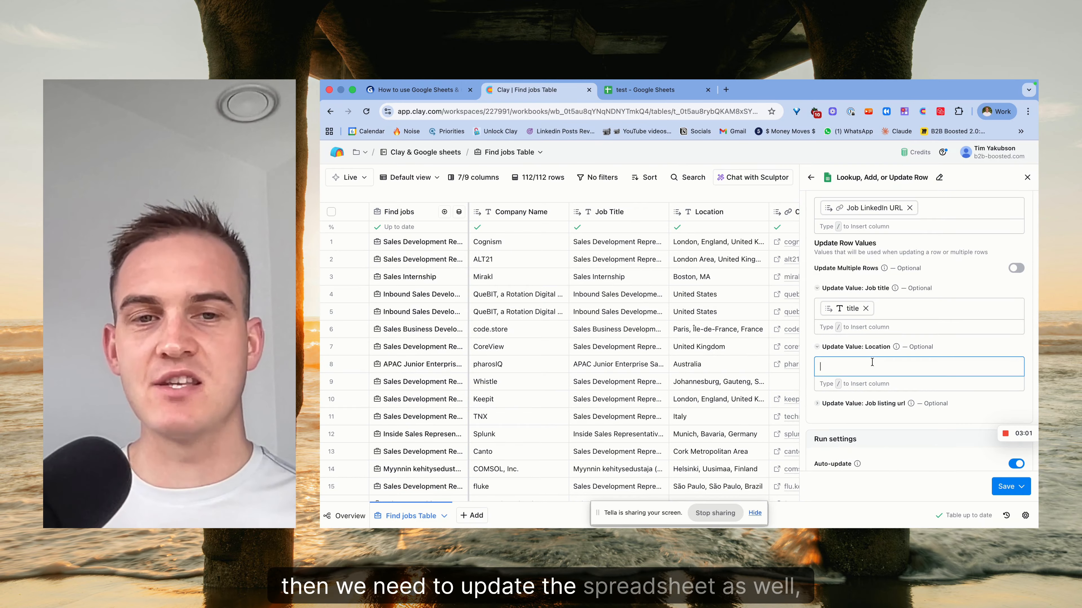
text(/)
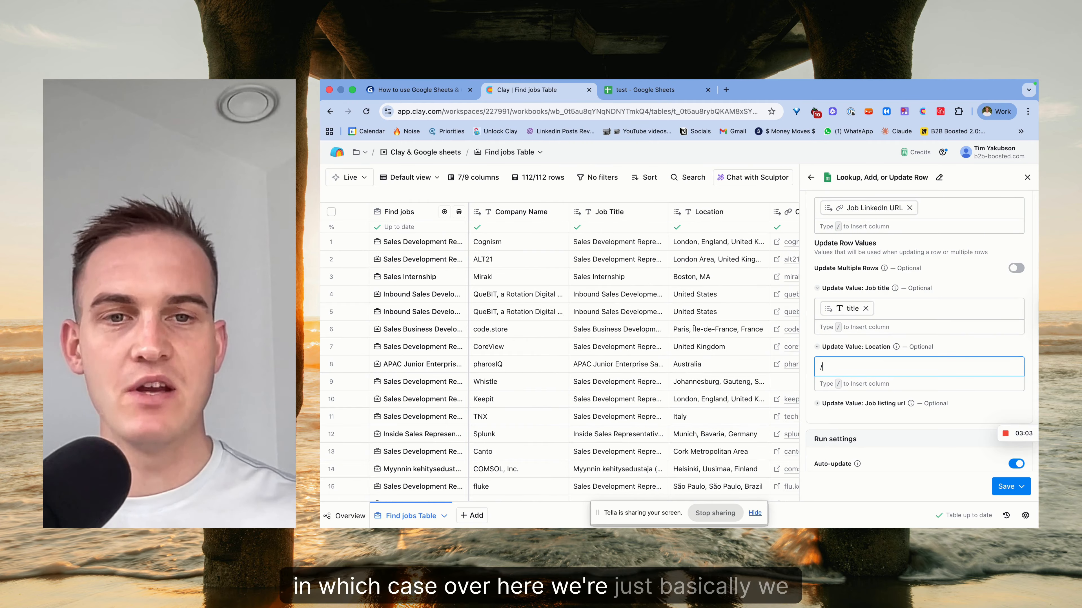
text(/)
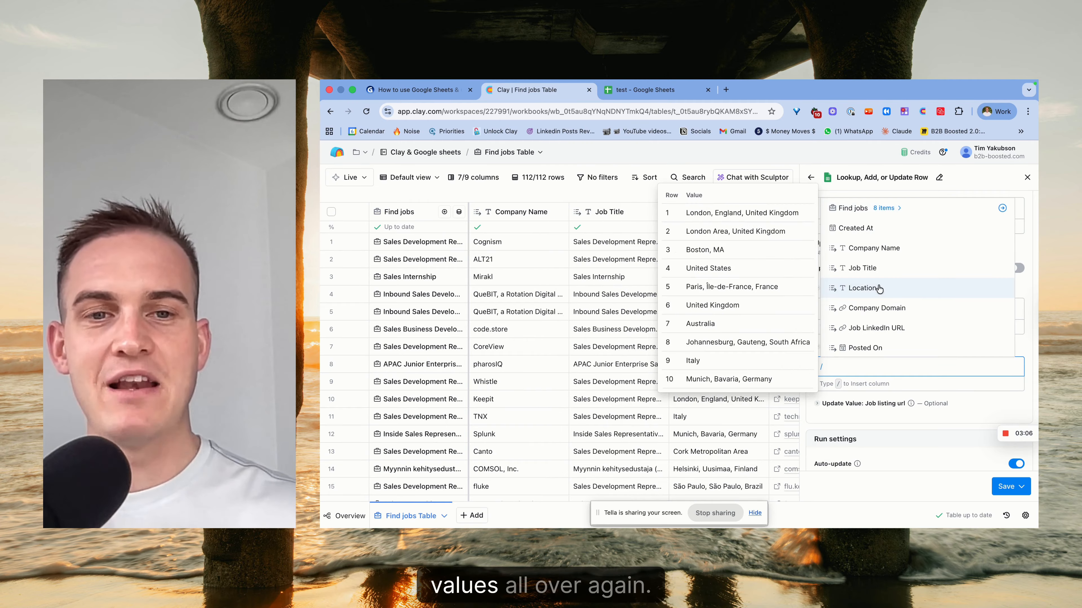
click(861, 288)
click(853, 420)
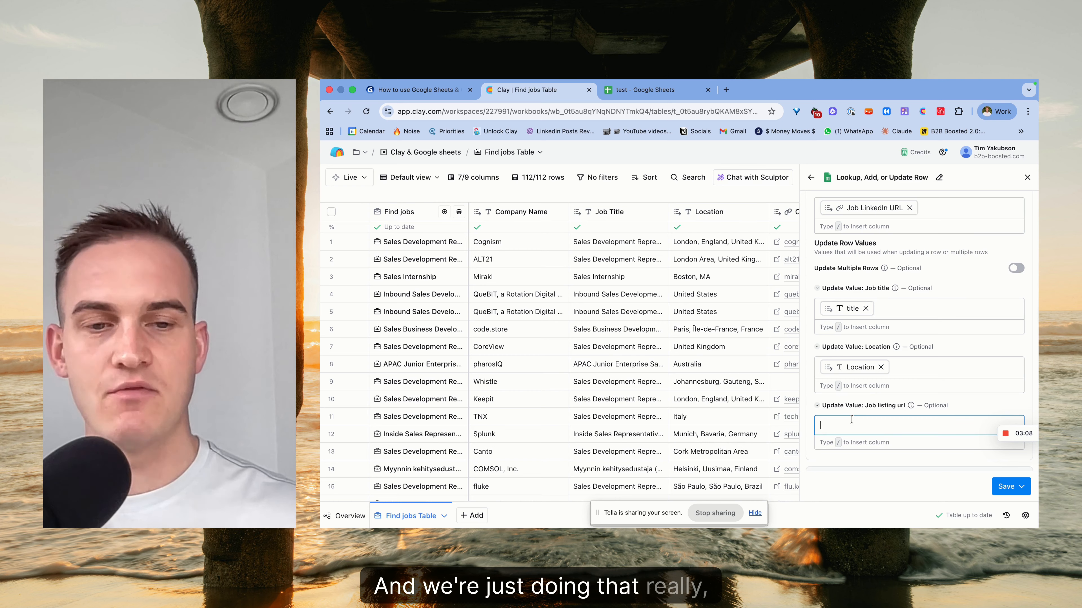
text(/job)
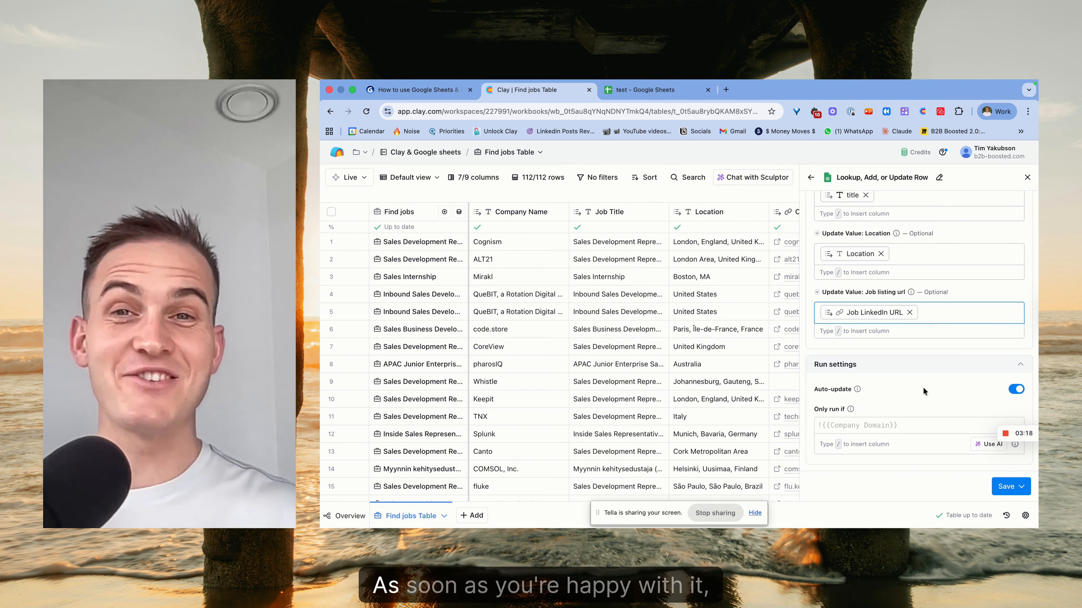
Save and run the lookup on 10 rows, then view the test spreadsheet.
click(1021, 487)
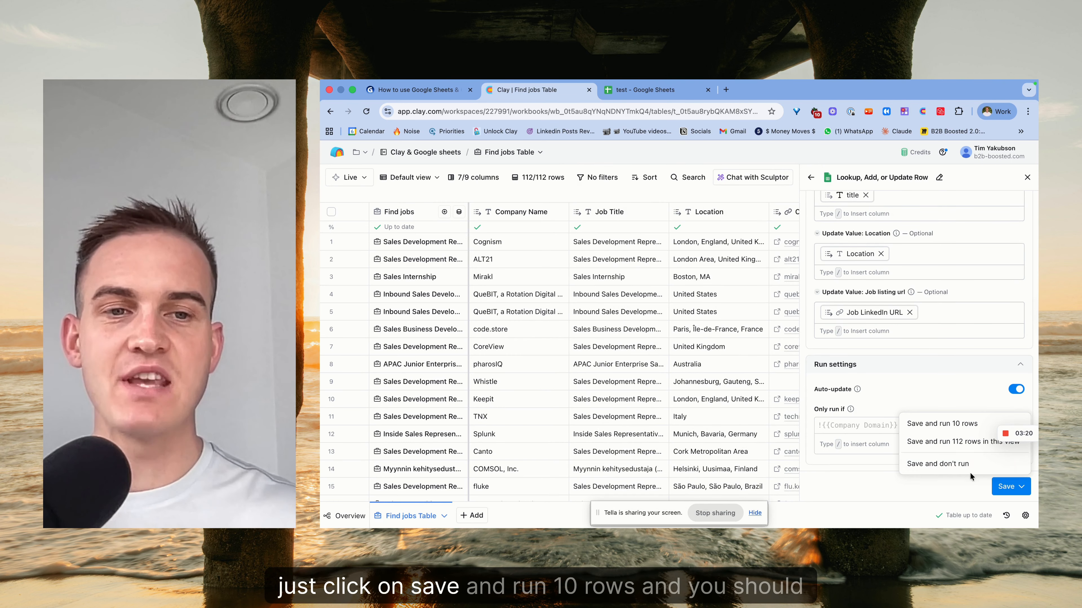
click(942, 423)
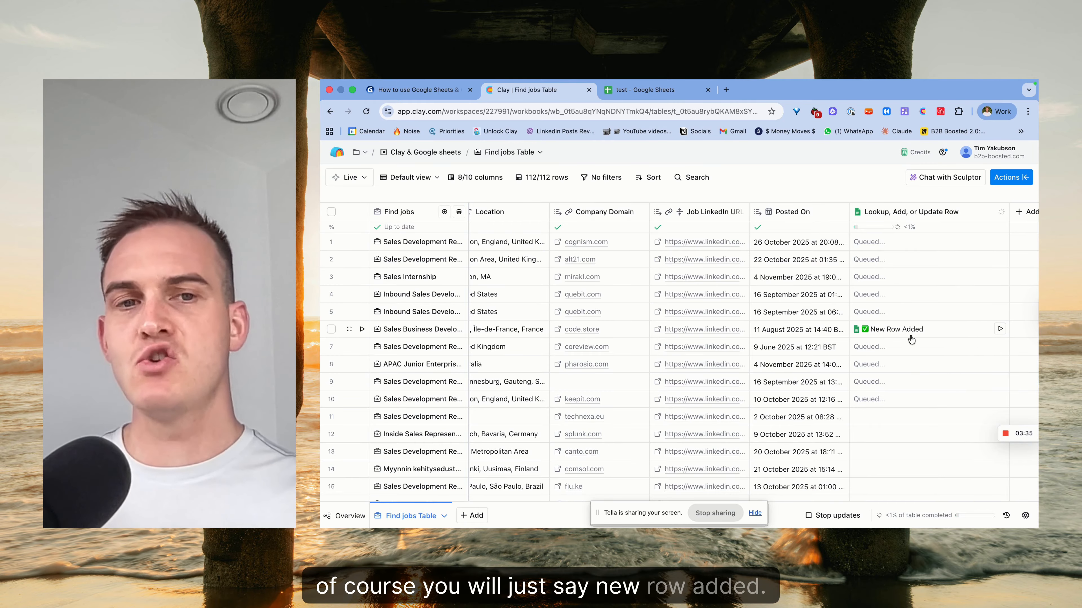
click(647, 90)
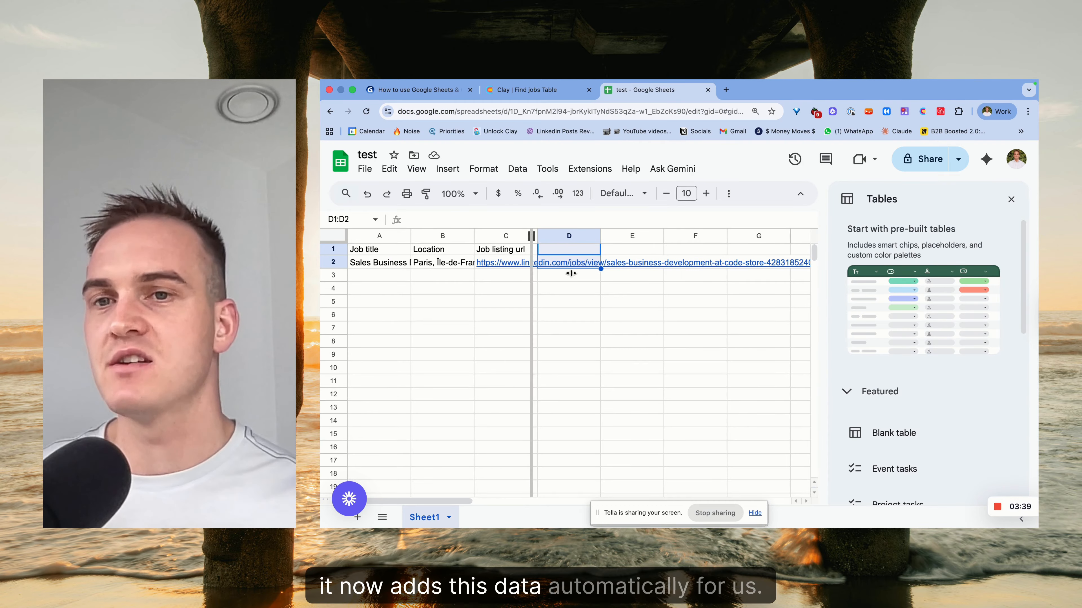
Widen columns A, B and C to show full job titles, locations and URLs.
drag(535, 240, 614, 282)
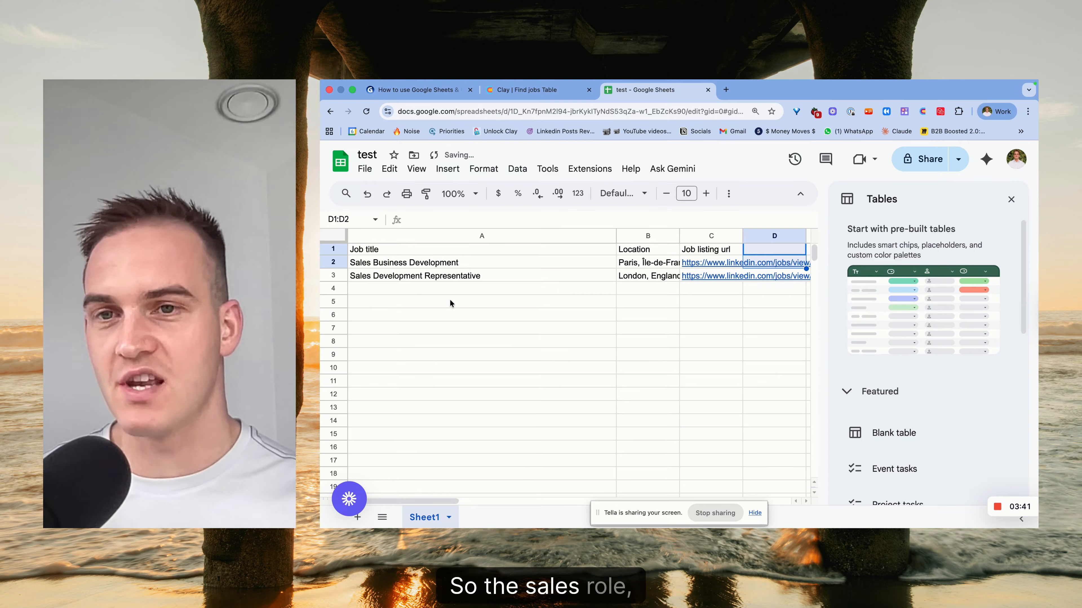
scroll(452, 299, right, 3)
drag(596, 236, 755, 235)
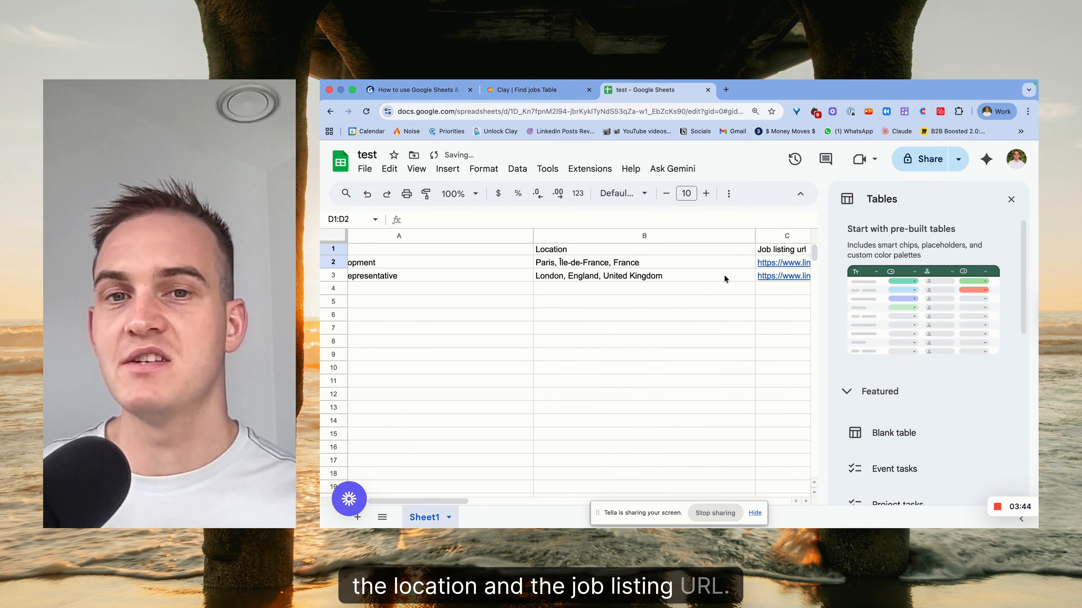
scroll(724, 279, right, 10)
drag(431, 239, 739, 235)
click(535, 94)
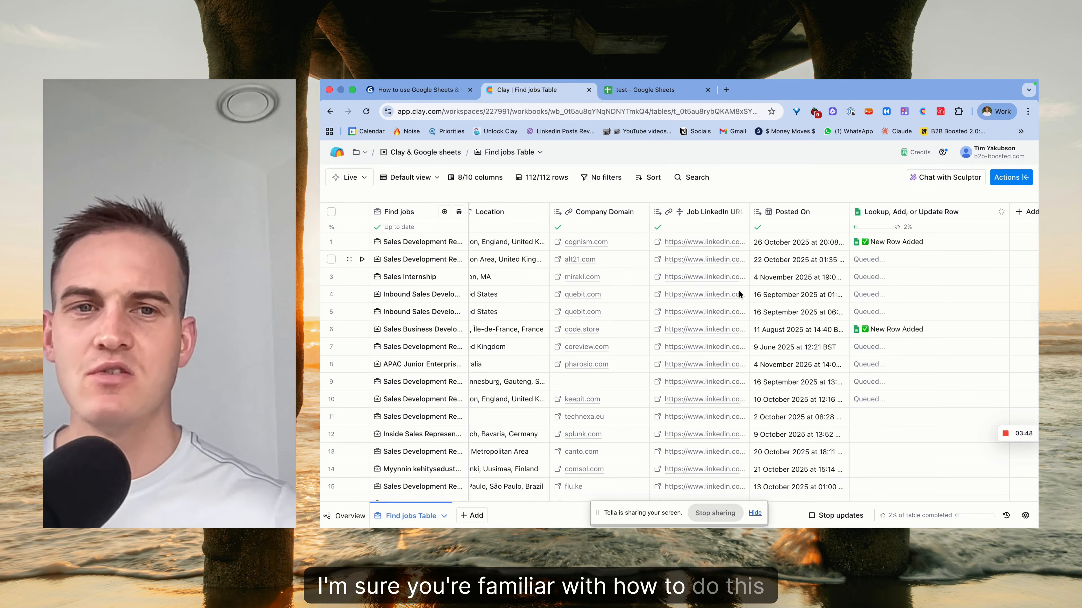